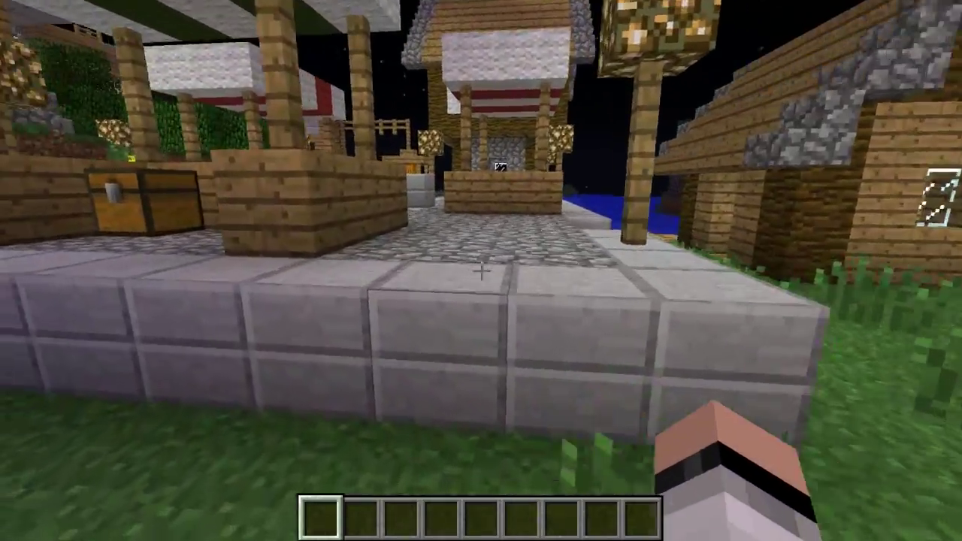
{"action": "key", "text": "w"}
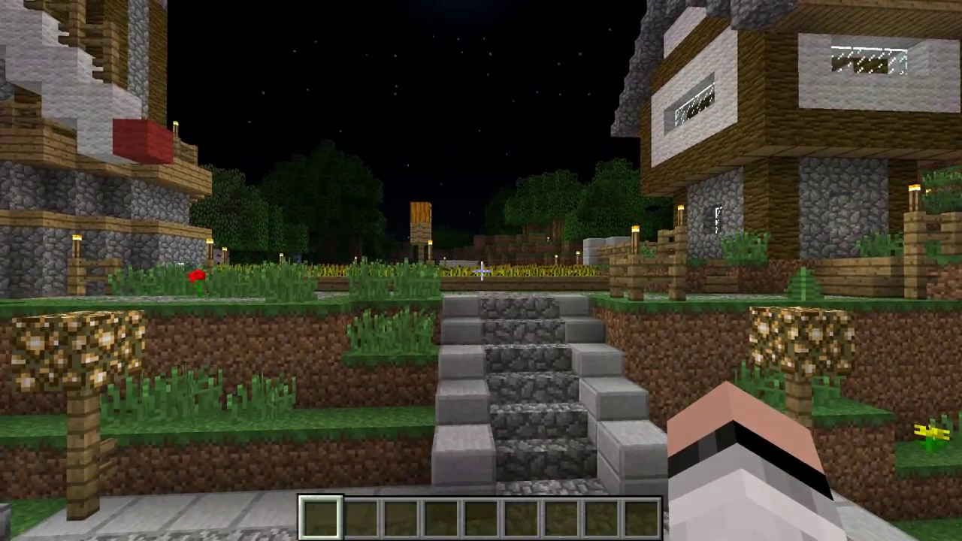
{"action": "key", "text": "w"}
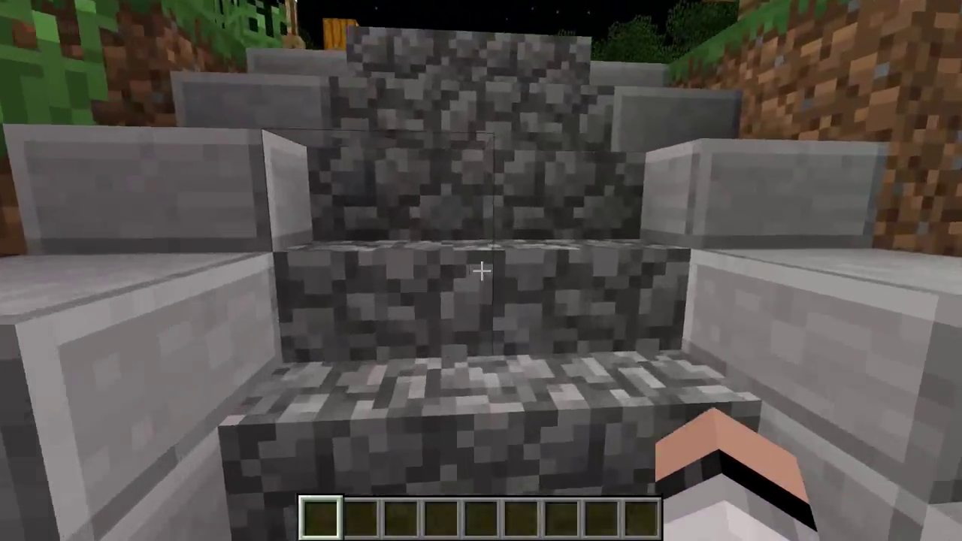
{"action": "key", "text": "w"}
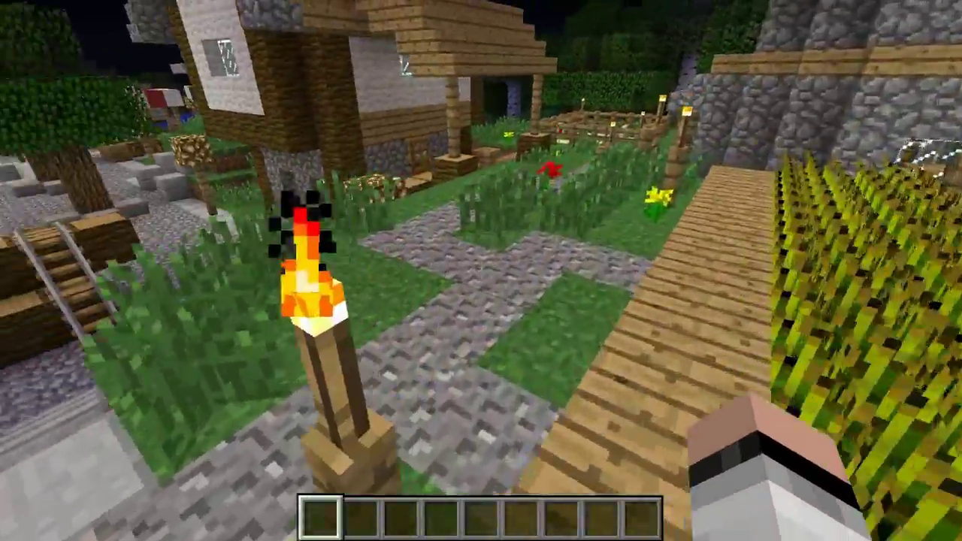
{"action": "key", "text": "w"}
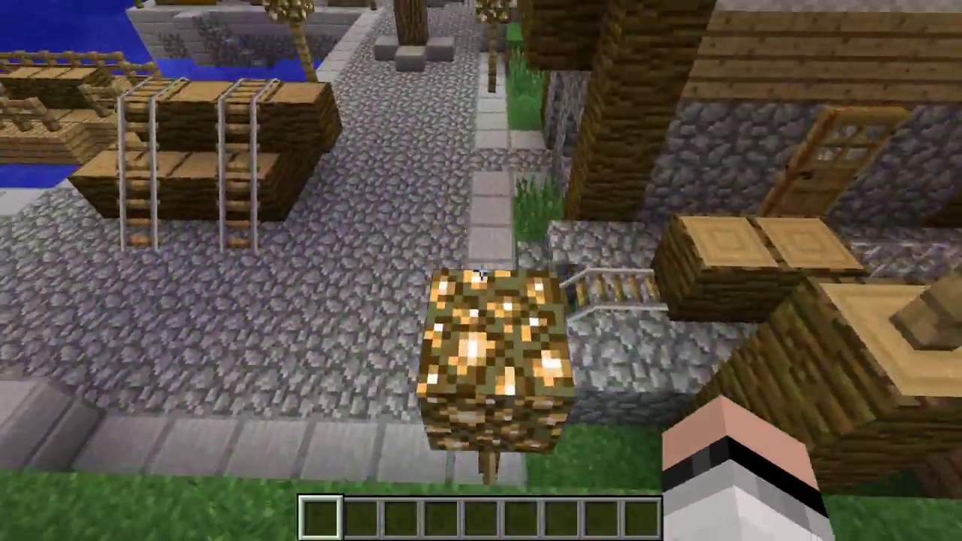
{"action": "key", "text": "w"}
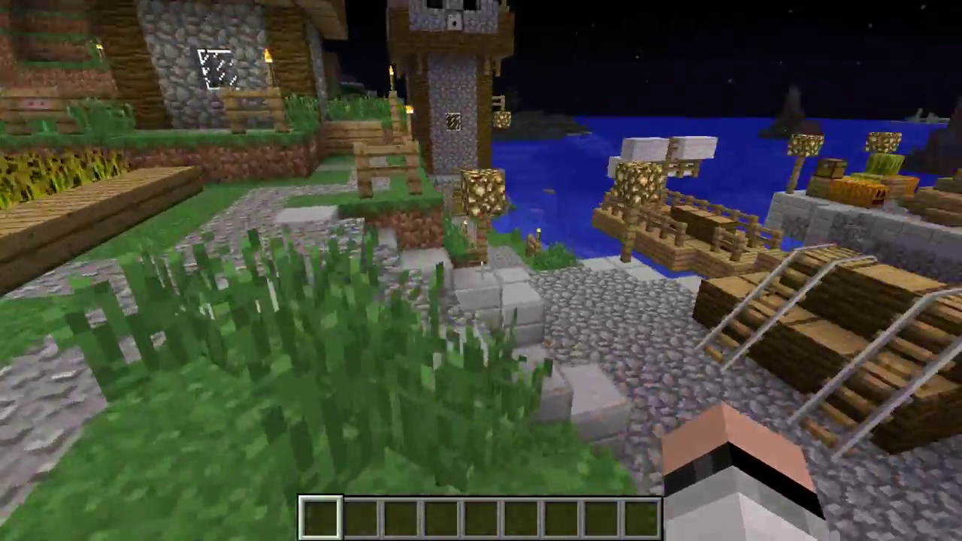
{"action": "key", "text": "w"}
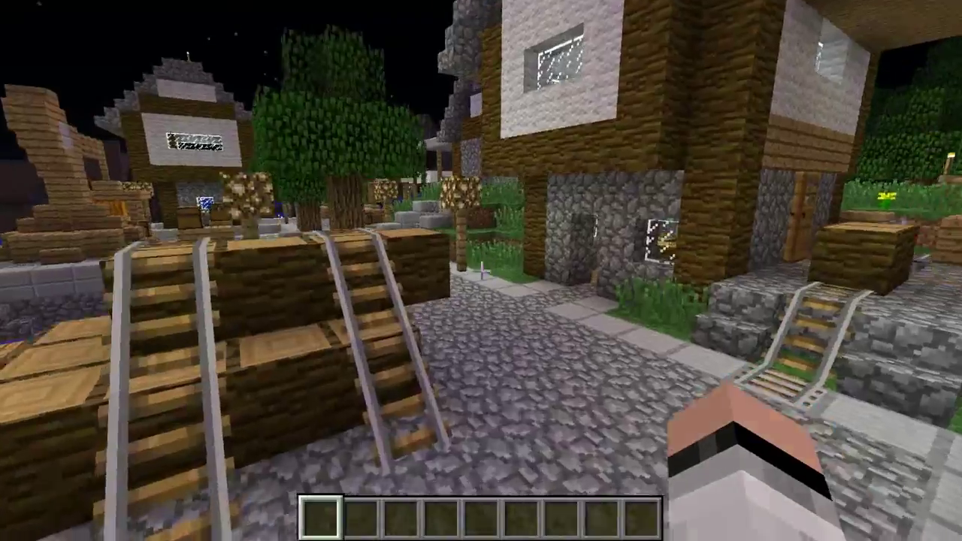
{"action": "key", "text": "w"}
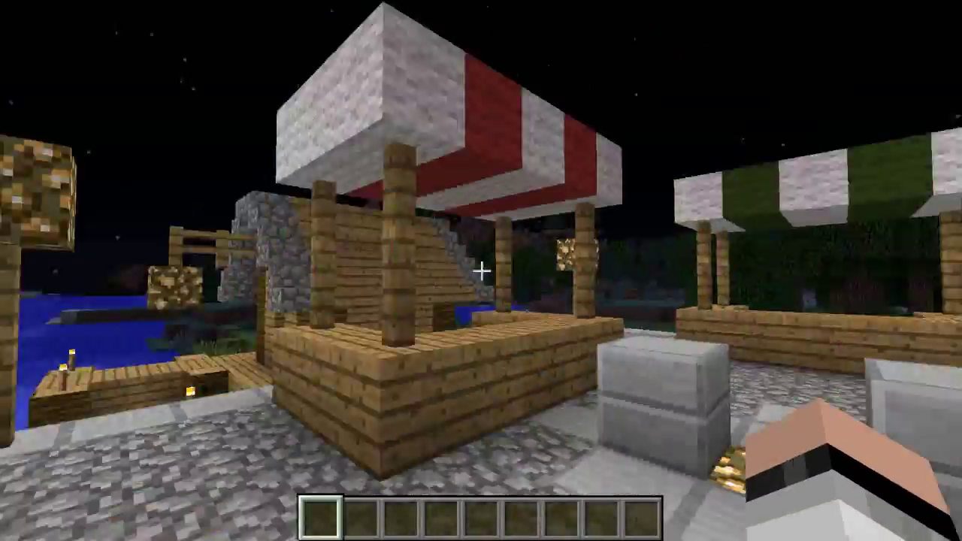
{"action": "key", "text": "w"}
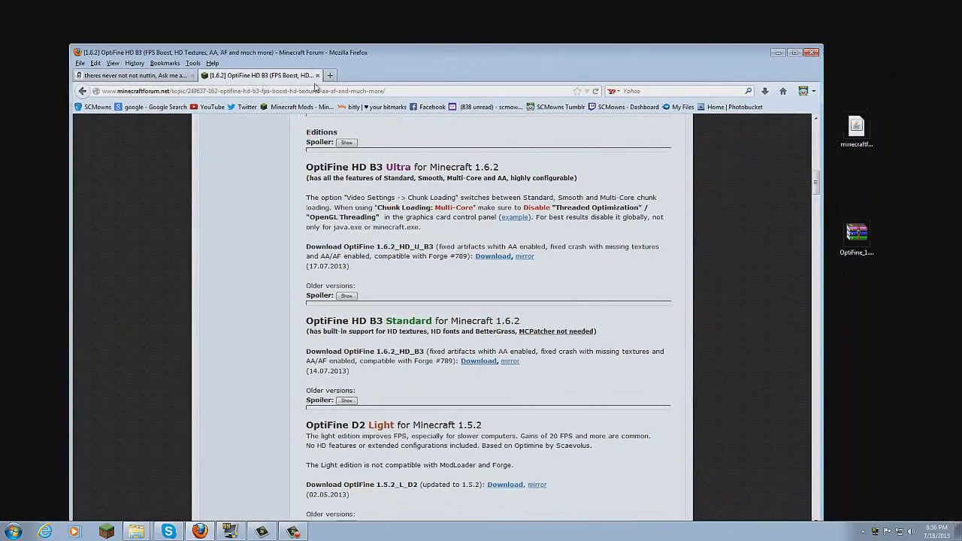
Switch to the open Tumblr ask page and write "SCModdie <3" as the question
{"action": "left_click", "coordinate": [135, 75]}
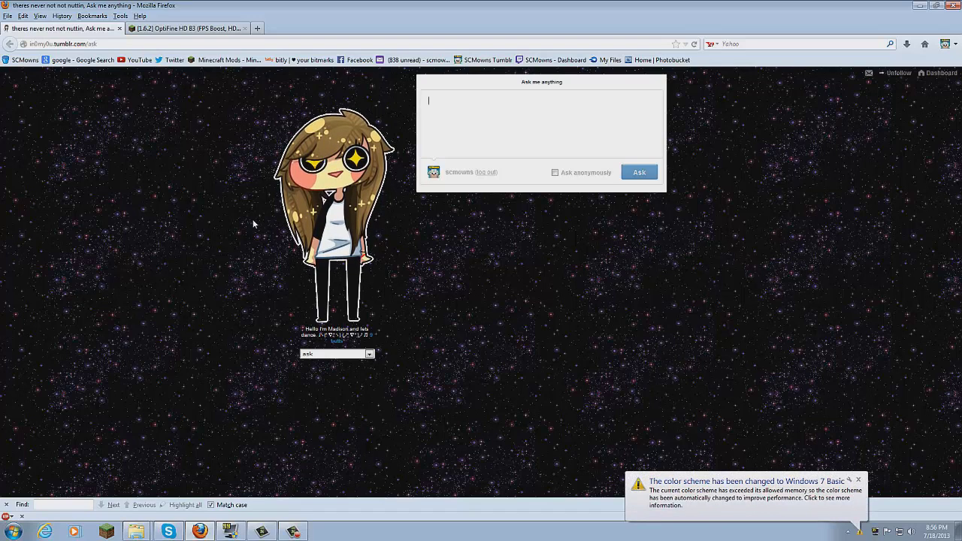
{"action": "type", "text": "S"}
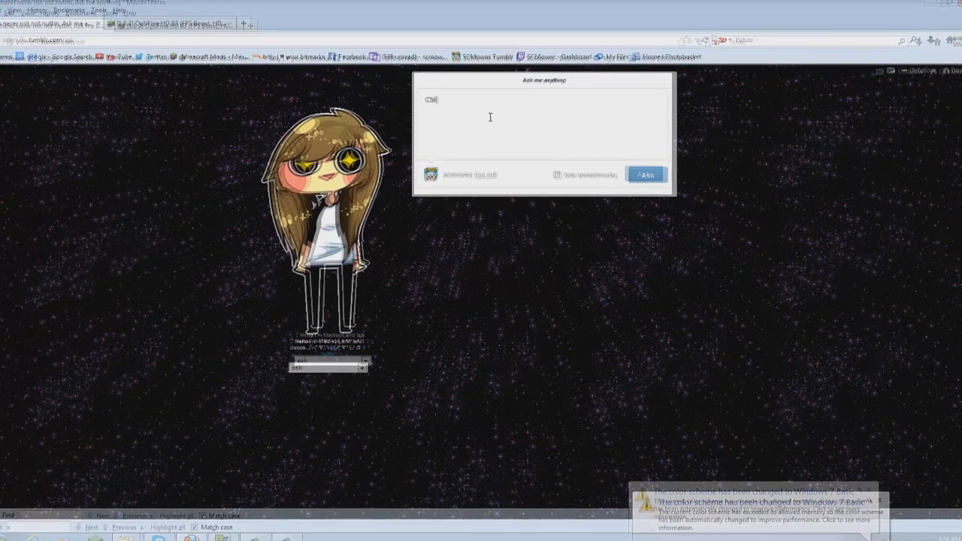
{"action": "type", "text": "CModdie"}
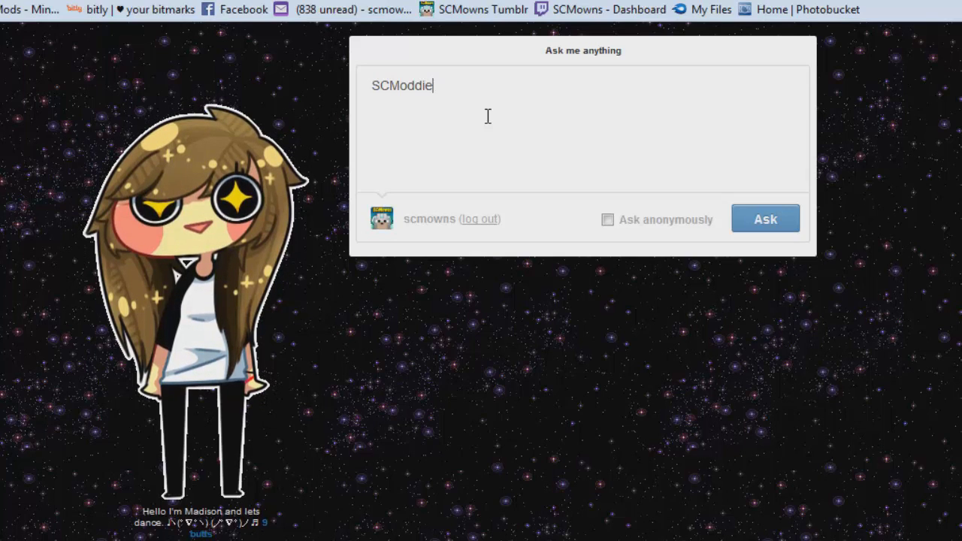
{"action": "type", "text": "<3"}
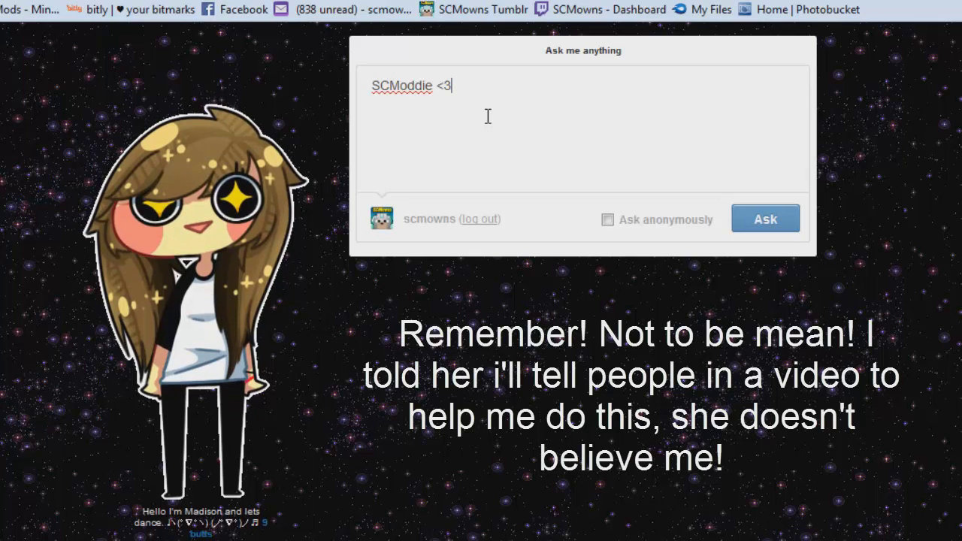
{"action": "key", "text": "ctrl+a"}
{"action": "key", "text": "Right"}
{"action": "key", "text": "ctrl+a"}
{"action": "key", "text": "Right"}
{"action": "key", "text": "ctrl+a"}
{"action": "key", "text": "Right"}
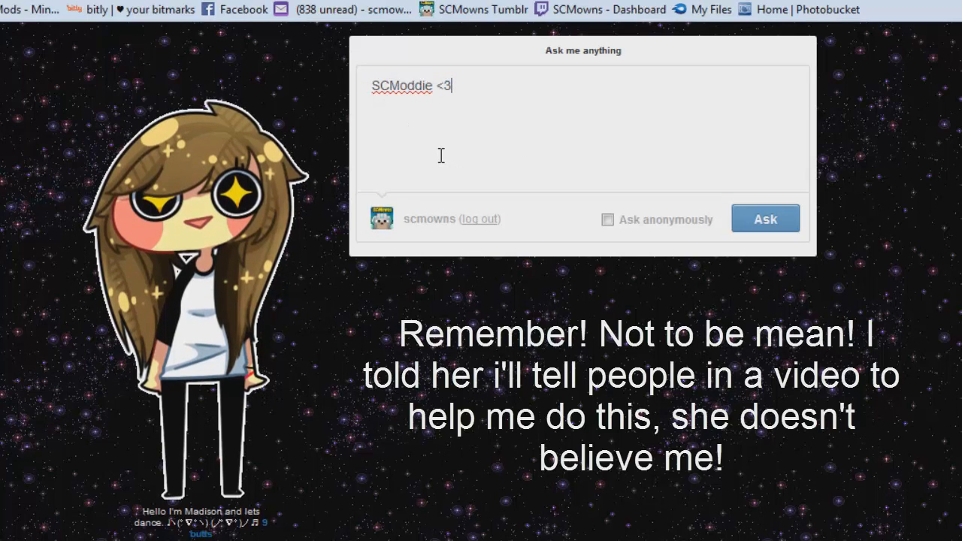
{"action": "key", "text": "ctrl+a"}
{"action": "key", "text": "Left"}
{"action": "key", "text": "ctrl+a"}
{"action": "key", "text": "Right"}
{"action": "key", "text": "ctrl+a"}
{"action": "key", "text": "Left"}
{"action": "key", "text": "ctrl+shift+Right"}
{"action": "key", "text": "Right"}
{"action": "key", "text": "shift+End"}
{"action": "left_click_drag", "start_coordinate": [406, 85], "coordinate": [399, 85]}
{"action": "left_click", "coordinate": [430, 107]}
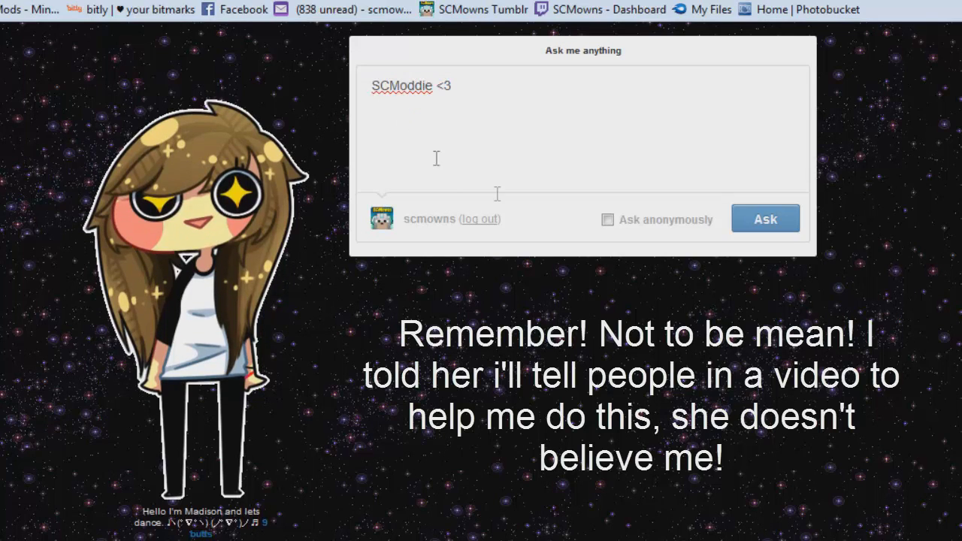
Set the Tumblr question to be asked anonymously and submit it
{"action": "left_click", "coordinate": [608, 220]}
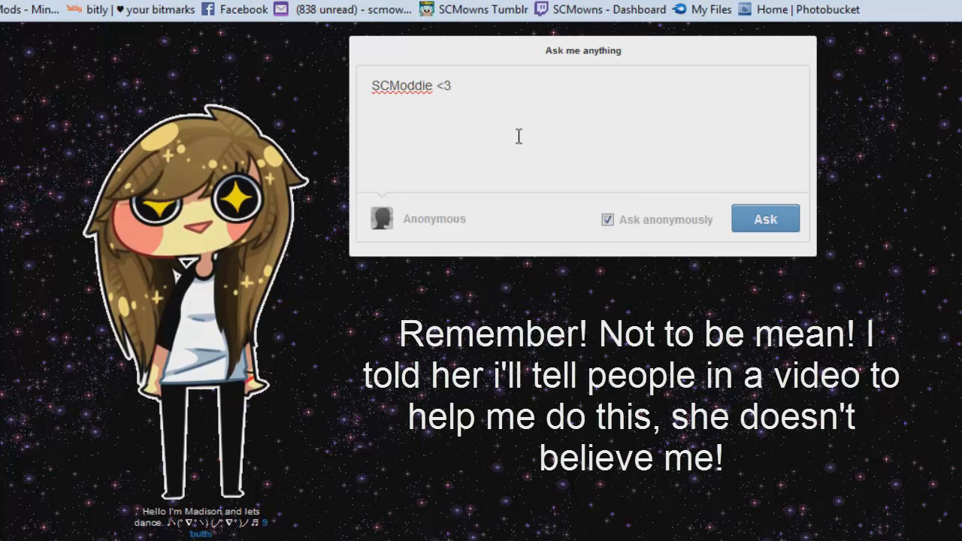
{"action": "left_click", "coordinate": [763, 223]}
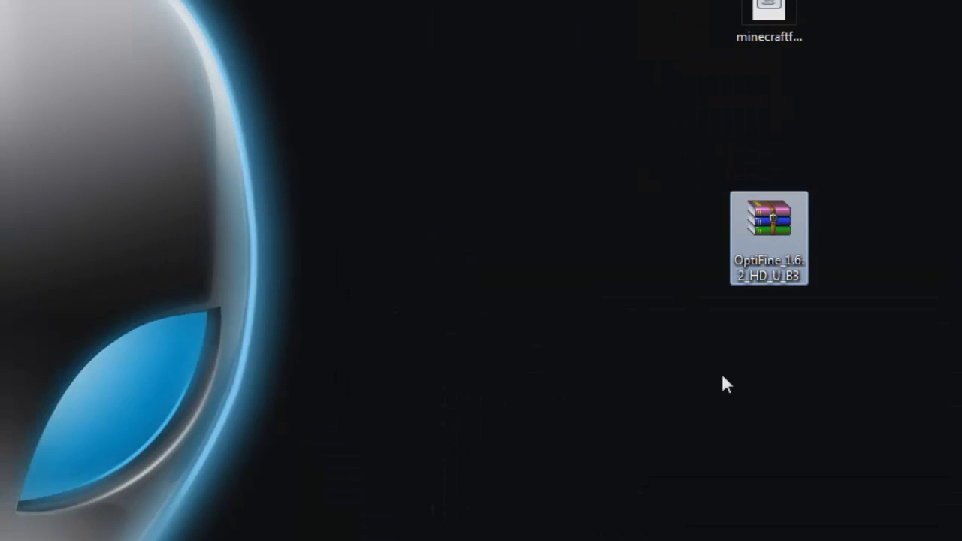
Check the downloaded OptiFine 1.6.2 HD U B3 archive and the Minecraft Forge installer on the desktop
{"action": "left_click_drag", "start_coordinate": [626, 138], "coordinate": [852, 323]}
{"action": "left_click_drag", "start_coordinate": [626, 178], "coordinate": [918, 371]}
{"action": "left_click_drag", "start_coordinate": [778, 267], "coordinate": [767, 260]}
{"action": "left_click", "coordinate": [841, 484]}
{"action": "left_click", "coordinate": [768, 22]}
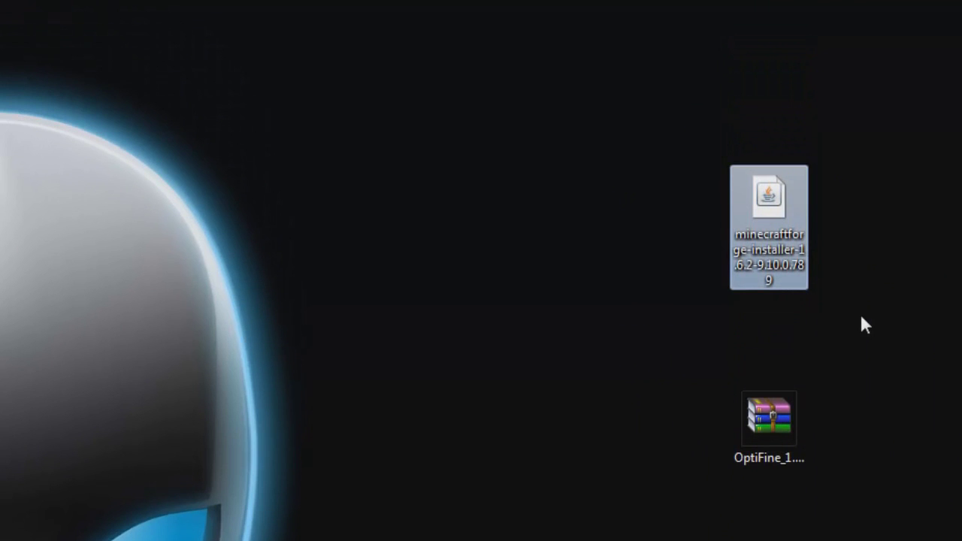
{"action": "left_click_drag", "start_coordinate": [768, 197], "coordinate": [905, 45]}
{"action": "left_click", "coordinate": [785, 424]}
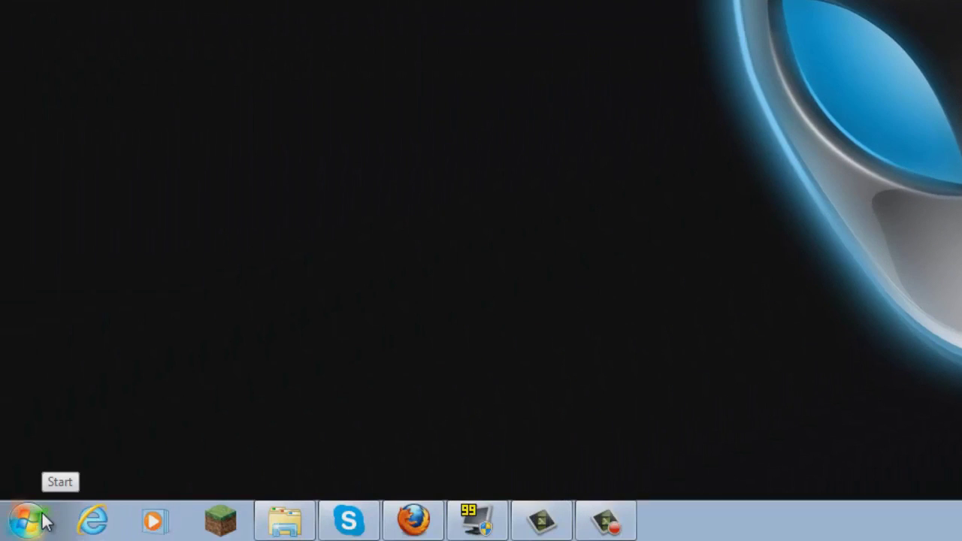
Search the computer for %appdata% and open the Roaming folder
{"action": "left_click", "coordinate": [27, 520]}
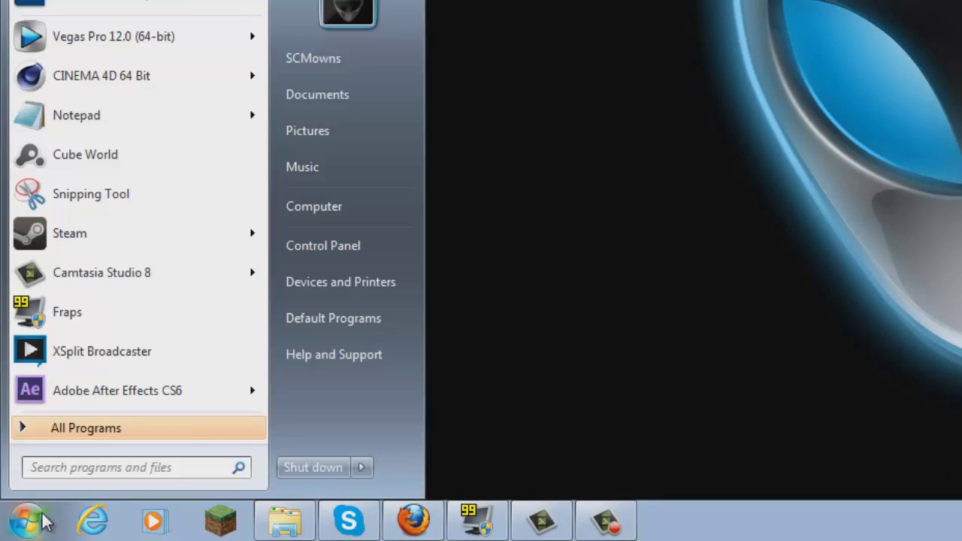
{"action": "type", "text": "%app"}
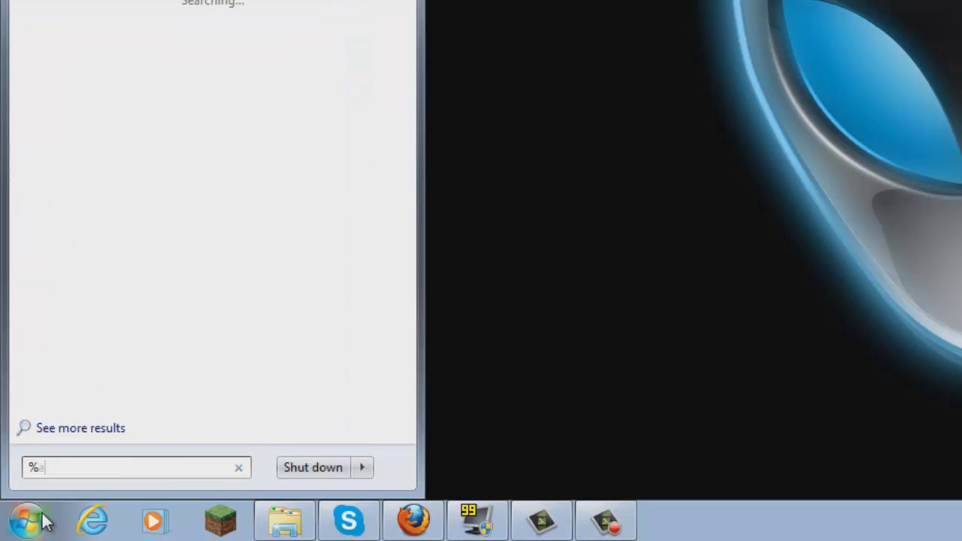
{"action": "type", "text": "data%"}
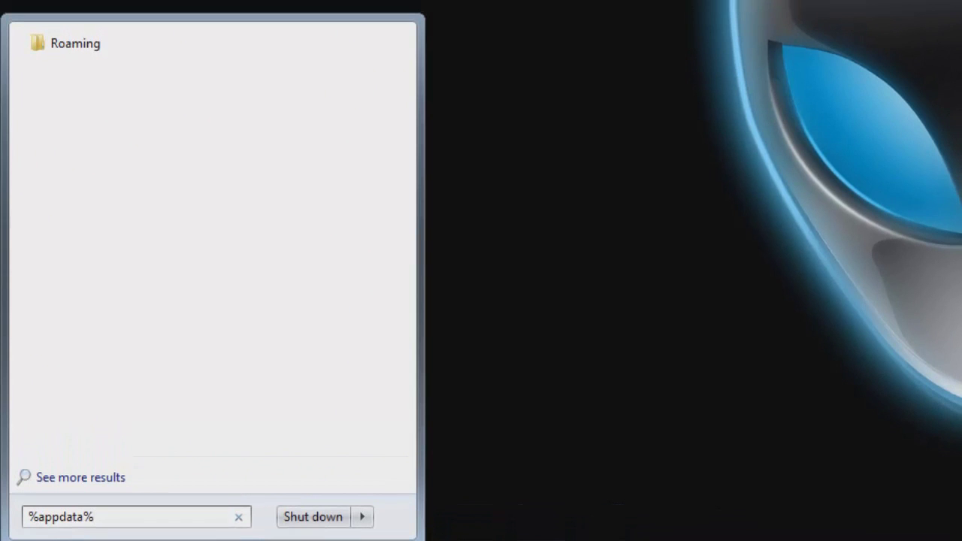
{"action": "left_click", "coordinate": [167, 45]}
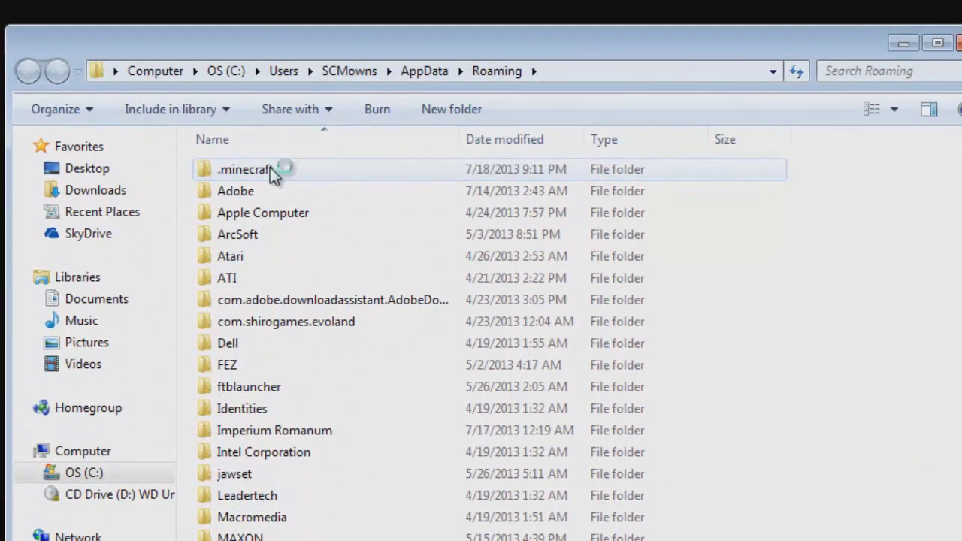
Open the versions folder inside the .minecraft folder
{"action": "left_click", "coordinate": [278, 168]}
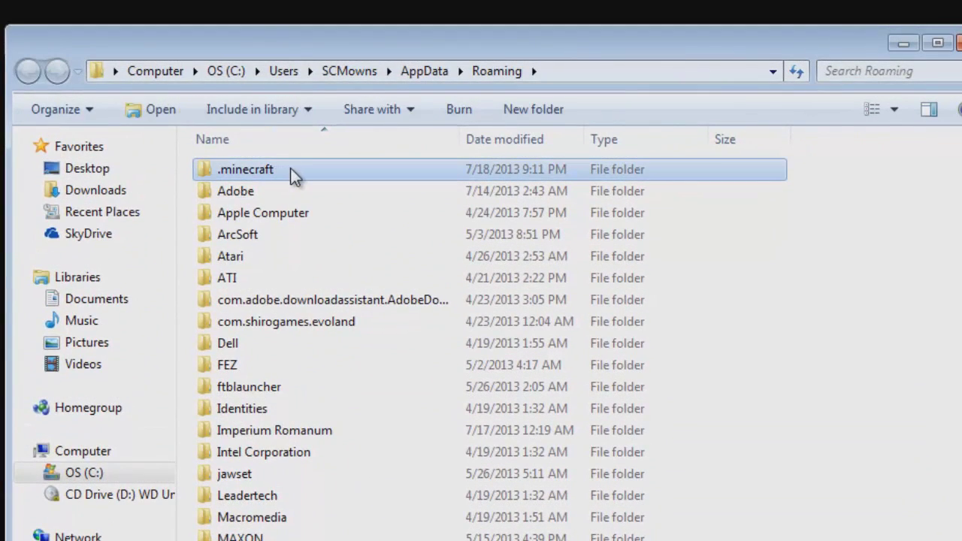
{"action": "double_click", "coordinate": [278, 169]}
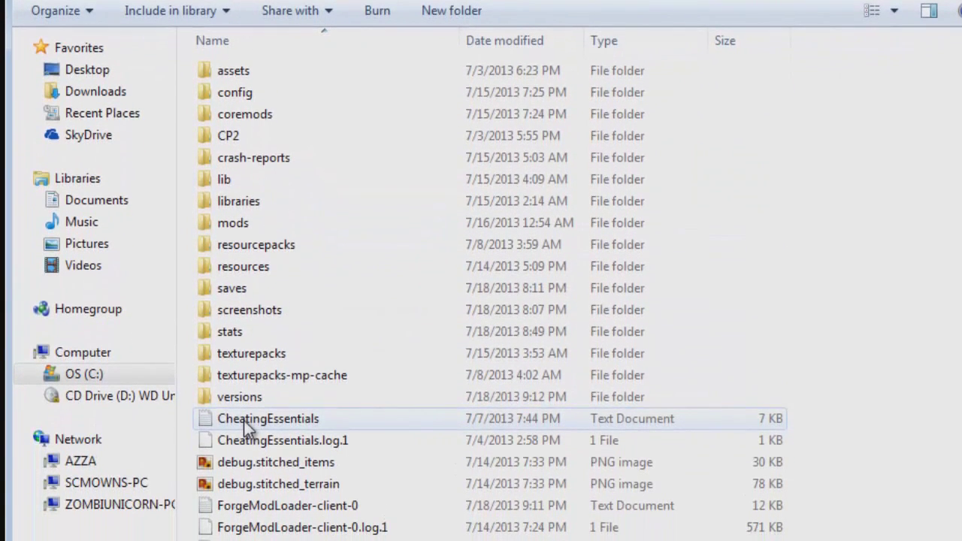
{"action": "left_click", "coordinate": [275, 397]}
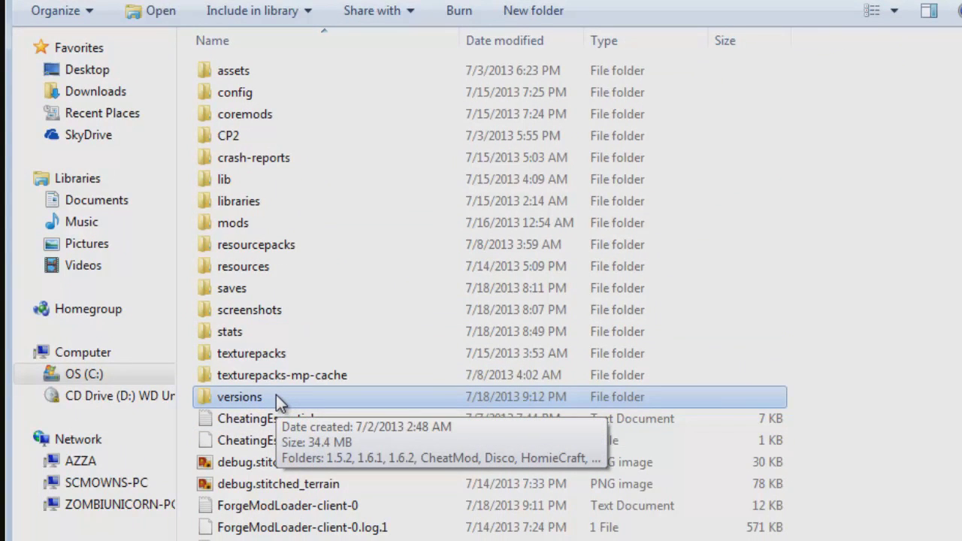
{"action": "double_click", "coordinate": [275, 399]}
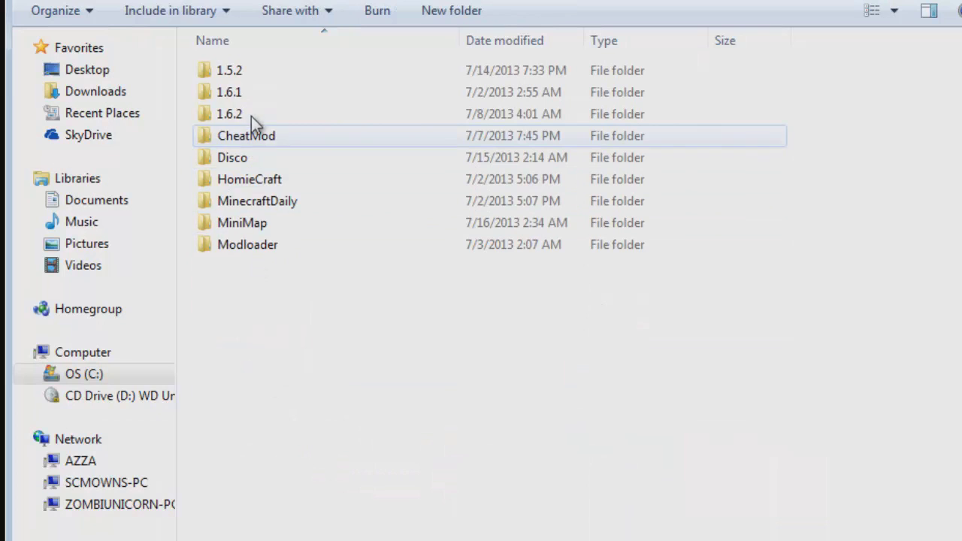
Copy the 1.6.2 folder and paste the duplicate into the same versions folder
{"action": "left_click", "coordinate": [276, 114]}
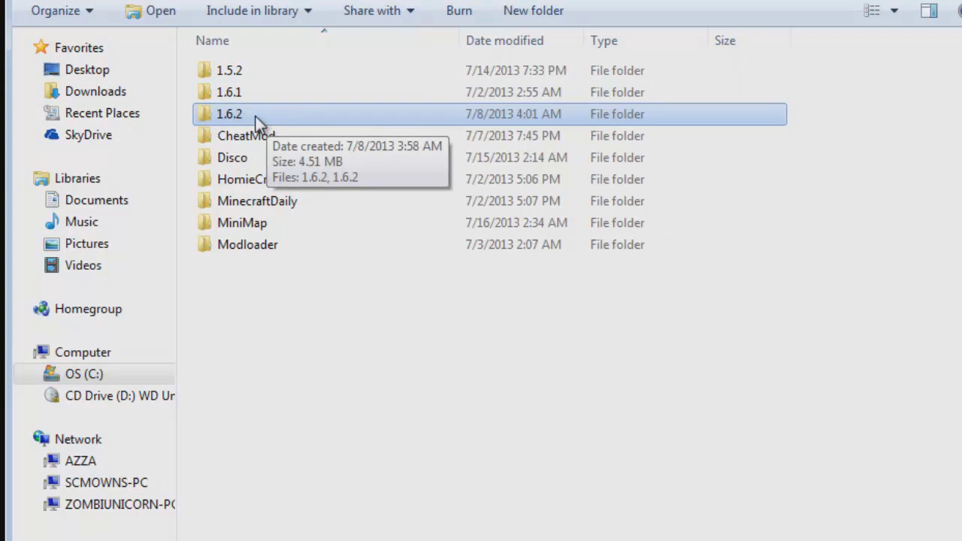
{"action": "right_click", "coordinate": [250, 114]}
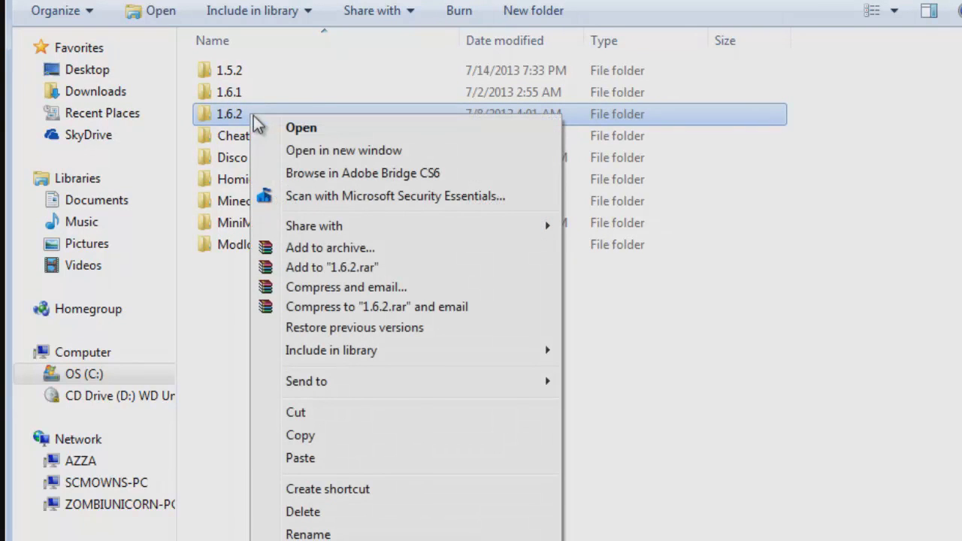
{"action": "left_click", "coordinate": [307, 439]}
{"action": "left_click", "coordinate": [282, 297]}
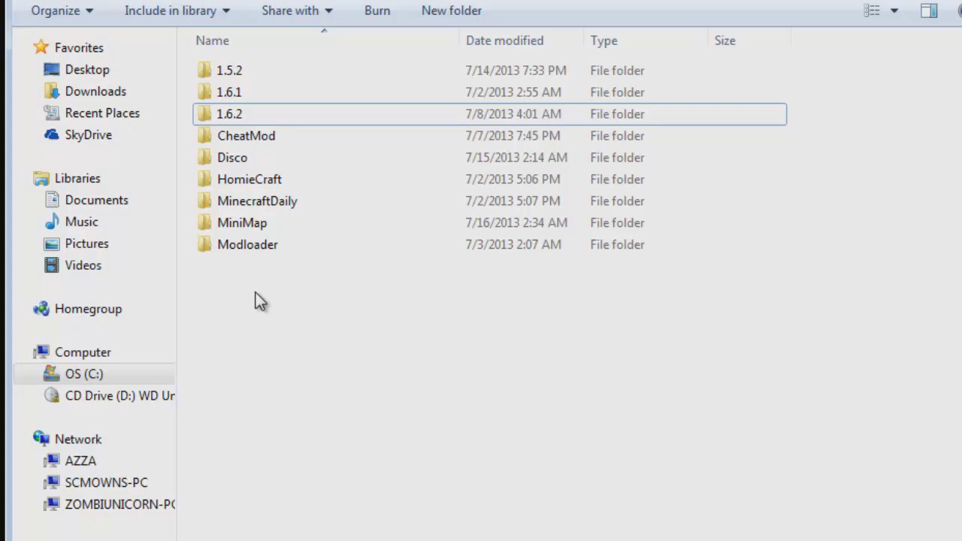
{"action": "right_click", "coordinate": [256, 301]}
{"action": "left_click", "coordinate": [308, 458]}
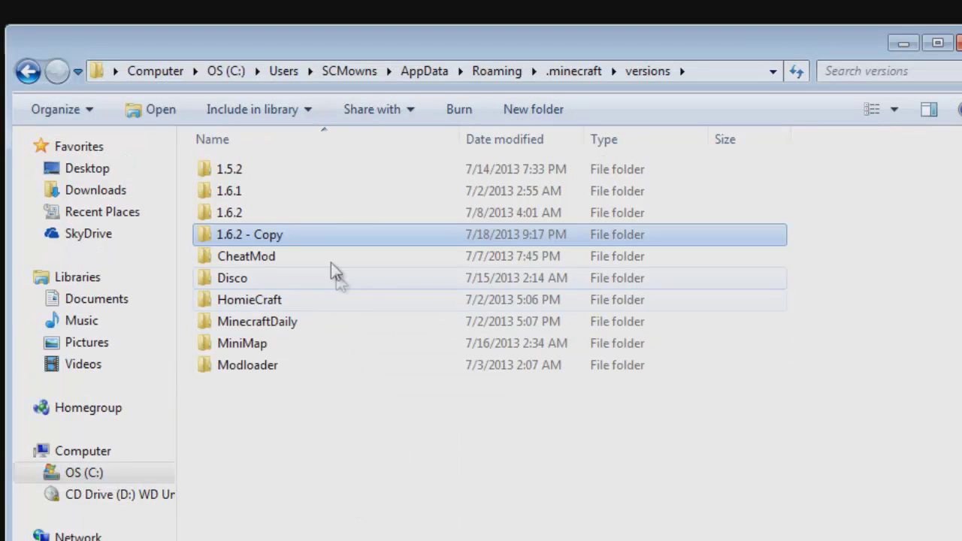
Rename the duplicated 1.6.2 folder as Optifine
{"action": "left_click", "coordinate": [275, 213]}
{"action": "left_click", "coordinate": [275, 235]}
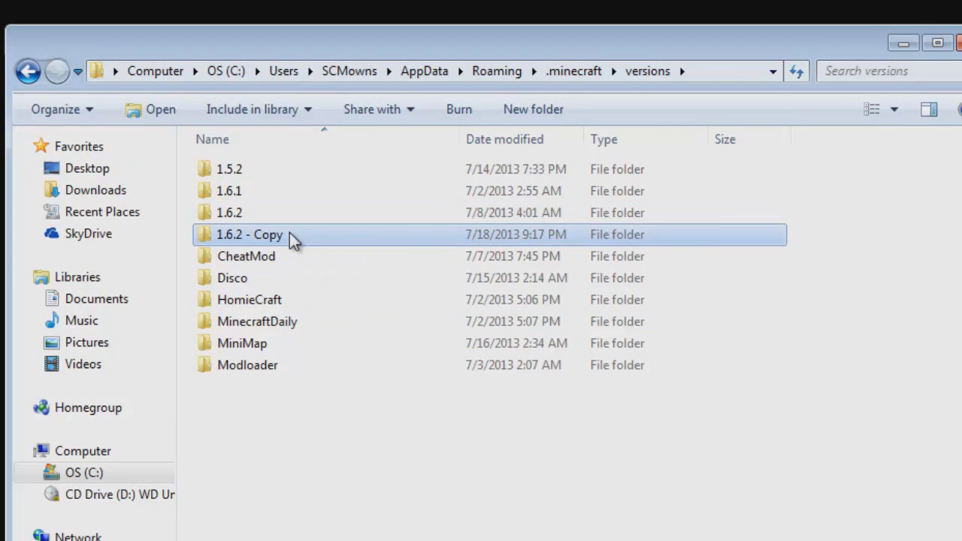
{"action": "right_click", "coordinate": [252, 235]}
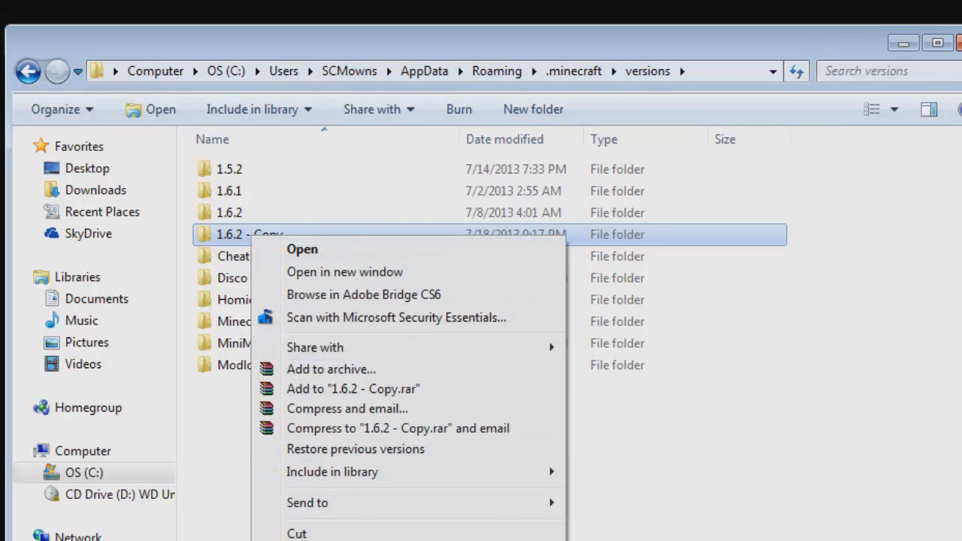
{"action": "key", "text": "m"}
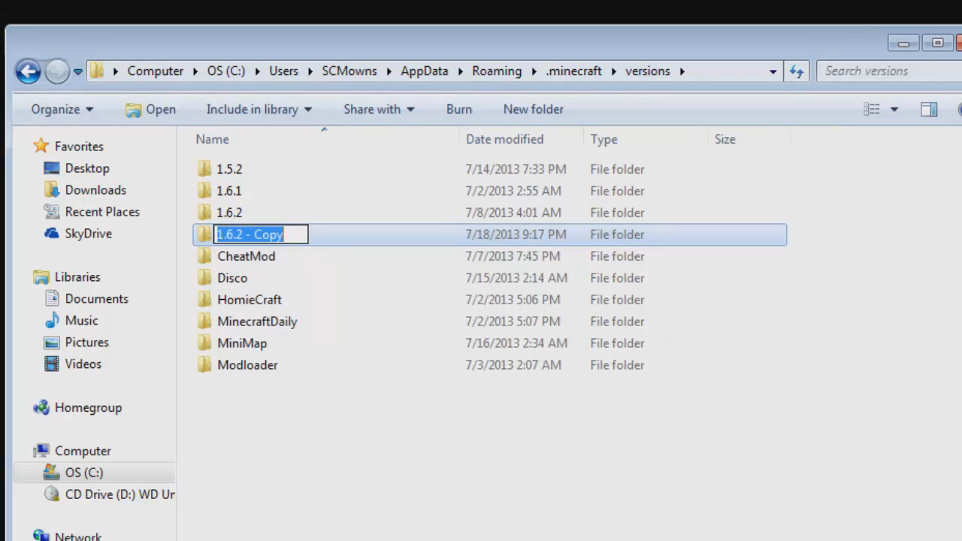
{"action": "type", "text": "Optifine"}
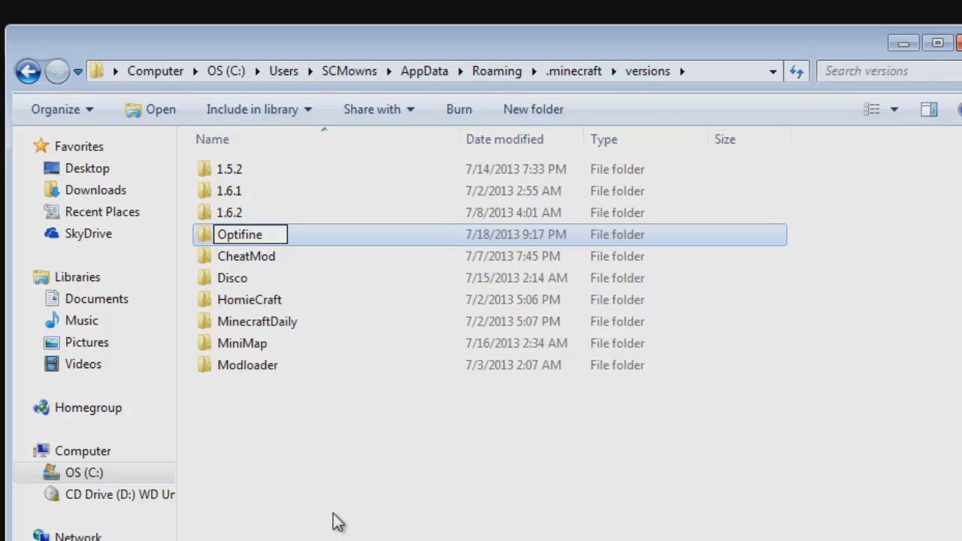
{"action": "key", "text": "Return"}
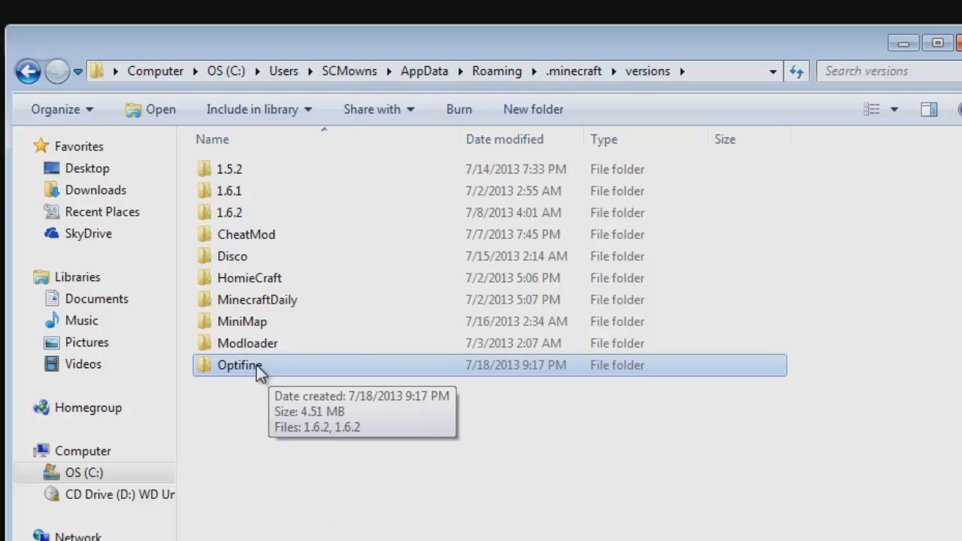
Open the Optifine version folder and rename its 1.6.2 executable jar file as Optifine
{"action": "double_click", "coordinate": [256, 365]}
{"action": "left_click", "coordinate": [231, 173]}
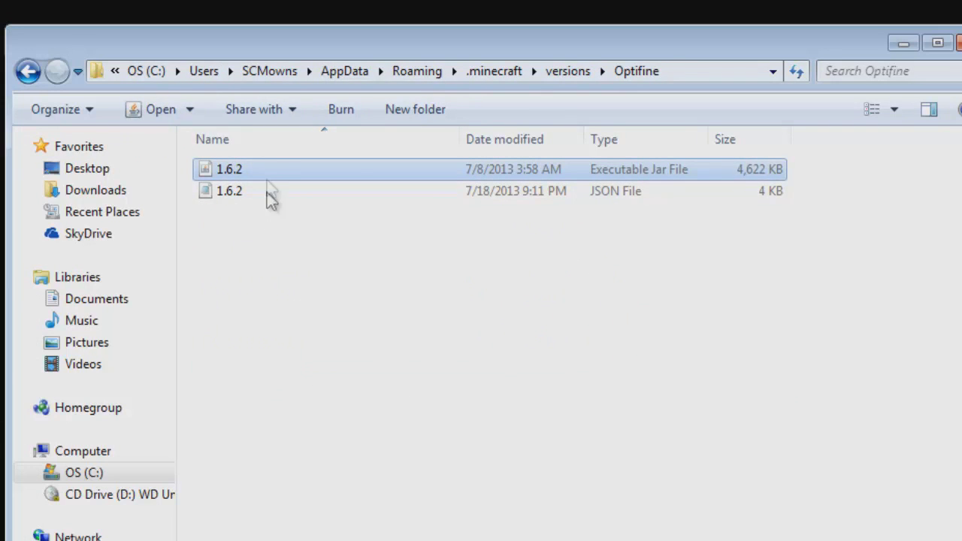
{"action": "left_click", "coordinate": [237, 191]}
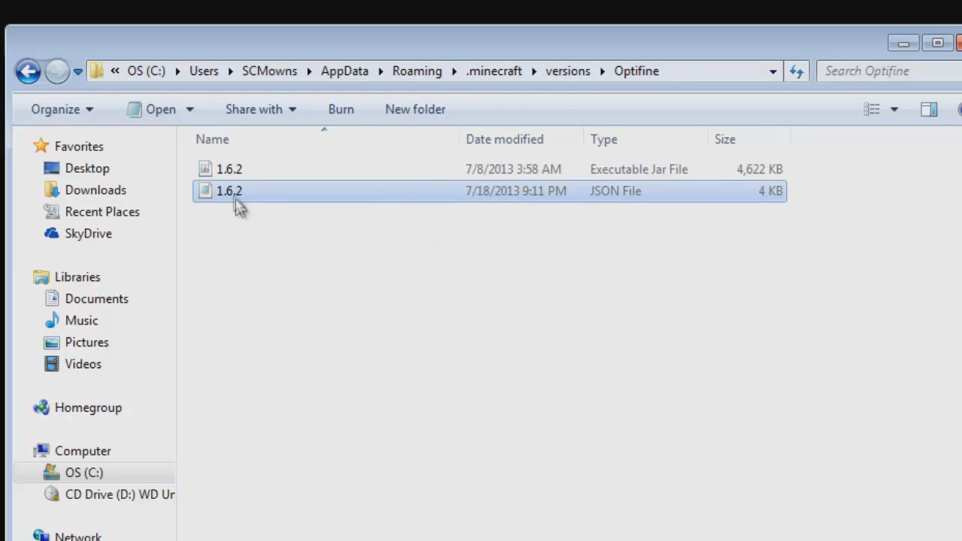
{"action": "key", "text": "Up"}
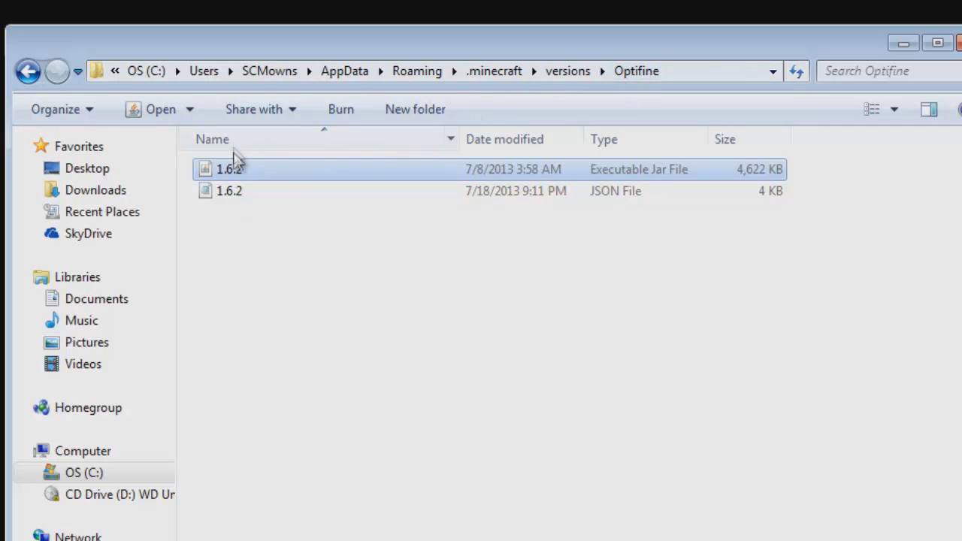
{"action": "right_click", "coordinate": [239, 174]}
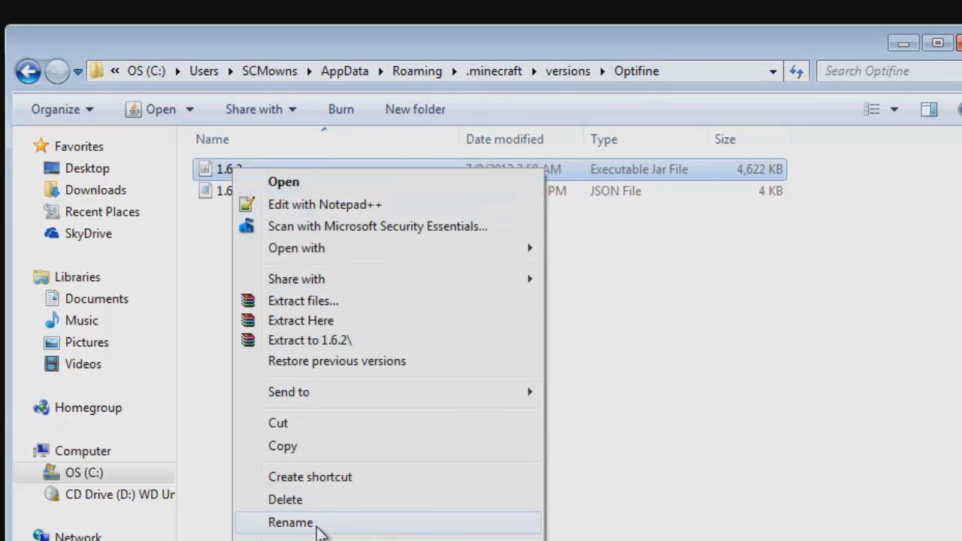
{"action": "left_click", "coordinate": [323, 522]}
{"action": "type", "text": "Optifine"}
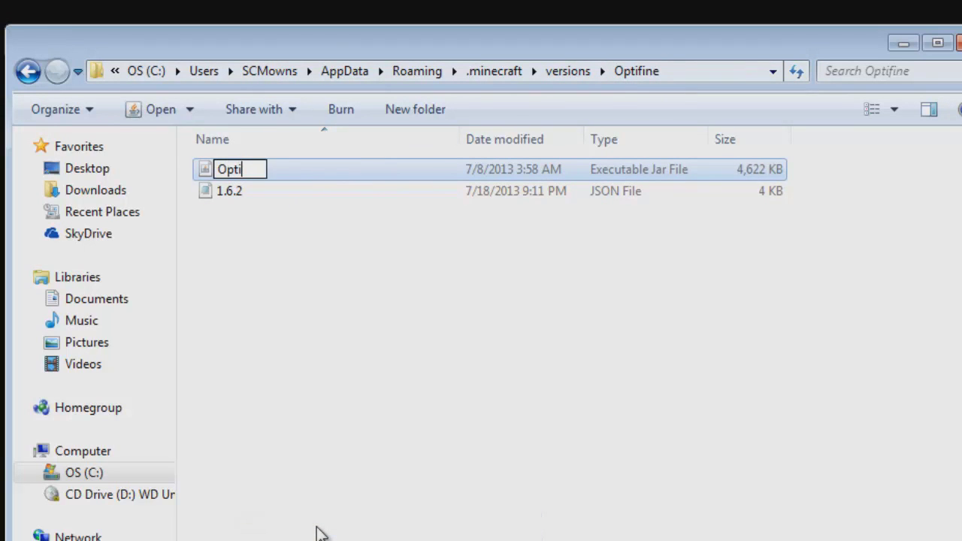
{"action": "key", "text": "Return"}
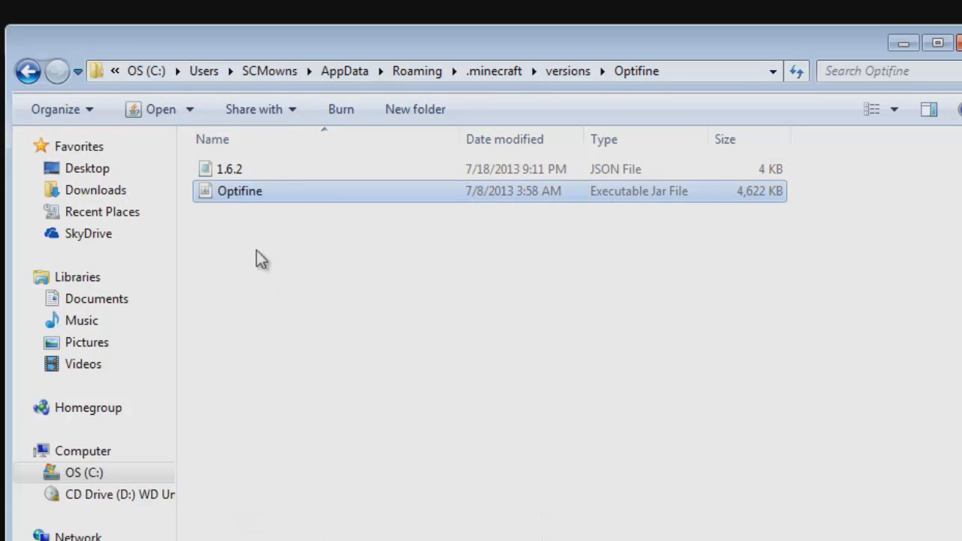
Rename the 1.6.2 JSON file in the Optifine folder as Optifine
{"action": "right_click", "coordinate": [239, 174]}
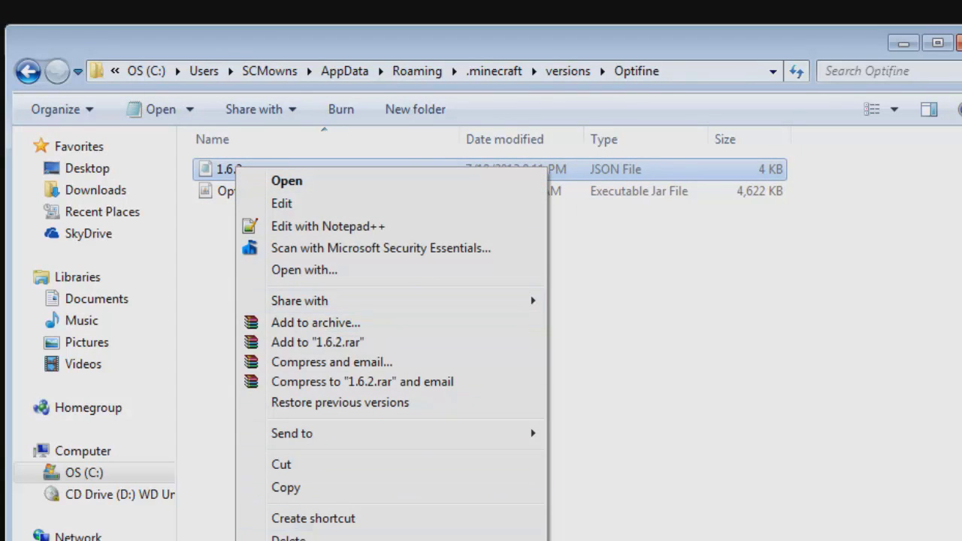
{"action": "left_click", "coordinate": [308, 540]}
{"action": "type", "text": "Optifine"}
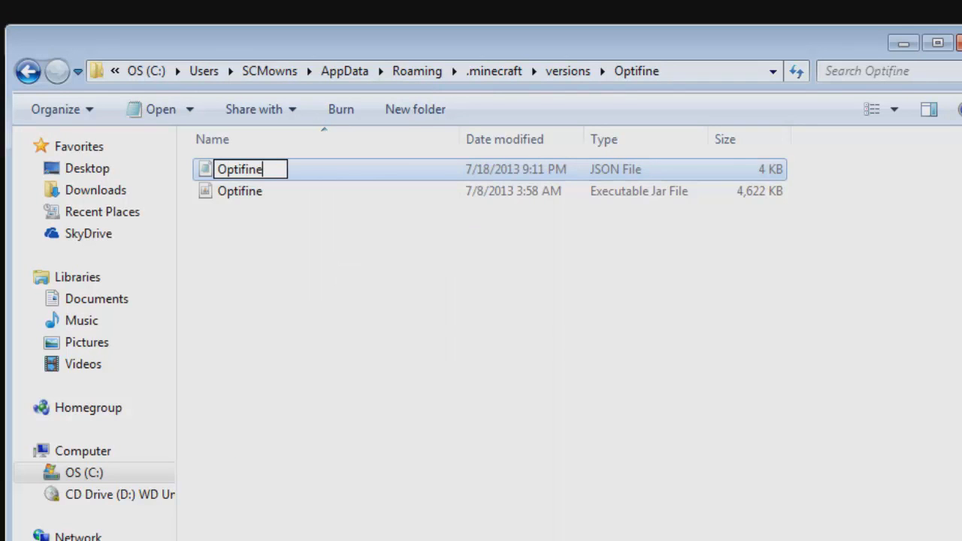
{"action": "key", "text": "Return"}
{"action": "left_click", "coordinate": [278, 535]}
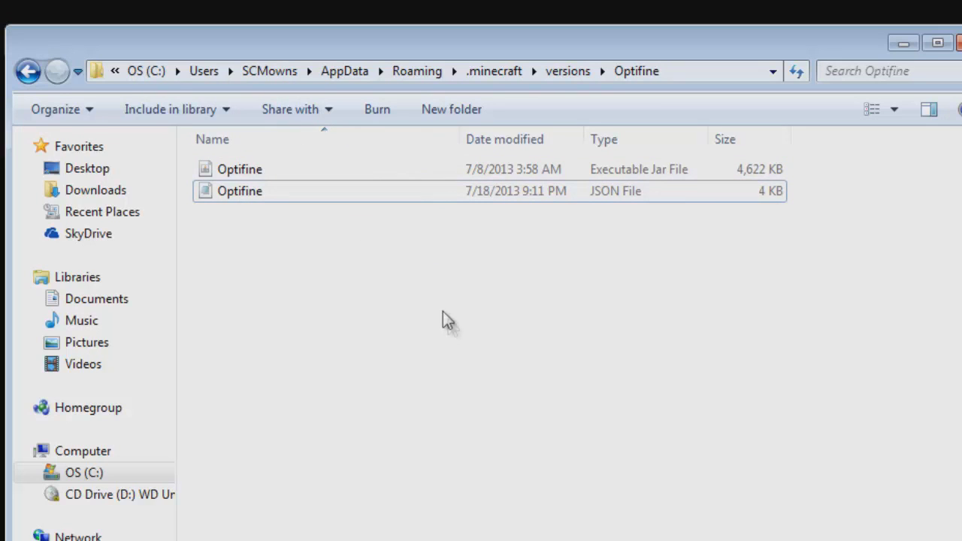
Open the Optifine JSON file with WordPad as the chosen program
{"action": "left_click", "coordinate": [244, 189]}
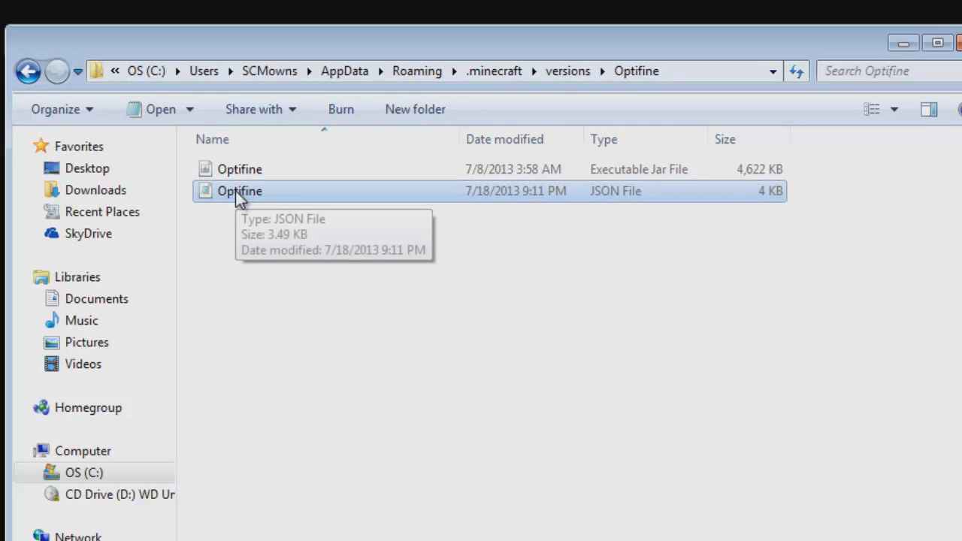
{"action": "right_click", "coordinate": [237, 194]}
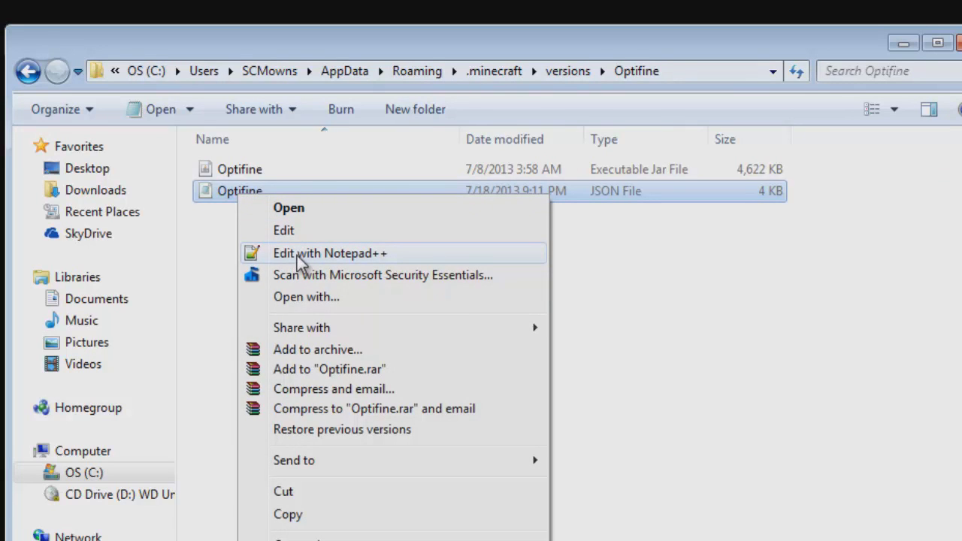
{"action": "left_click", "coordinate": [316, 296]}
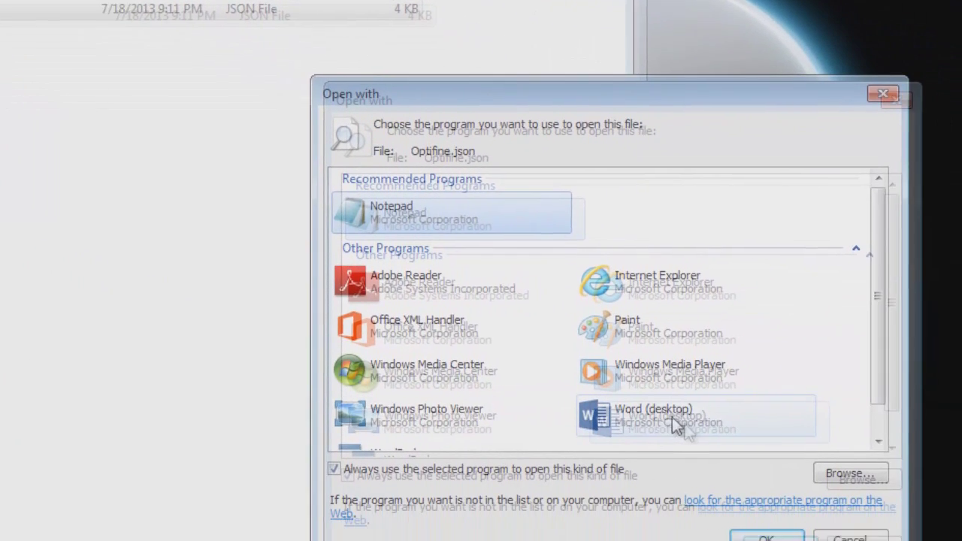
{"action": "left_click", "coordinate": [880, 515]}
{"action": "scroll", "coordinate": [879, 519], "scroll_direction": "down", "scroll_amount": 1}
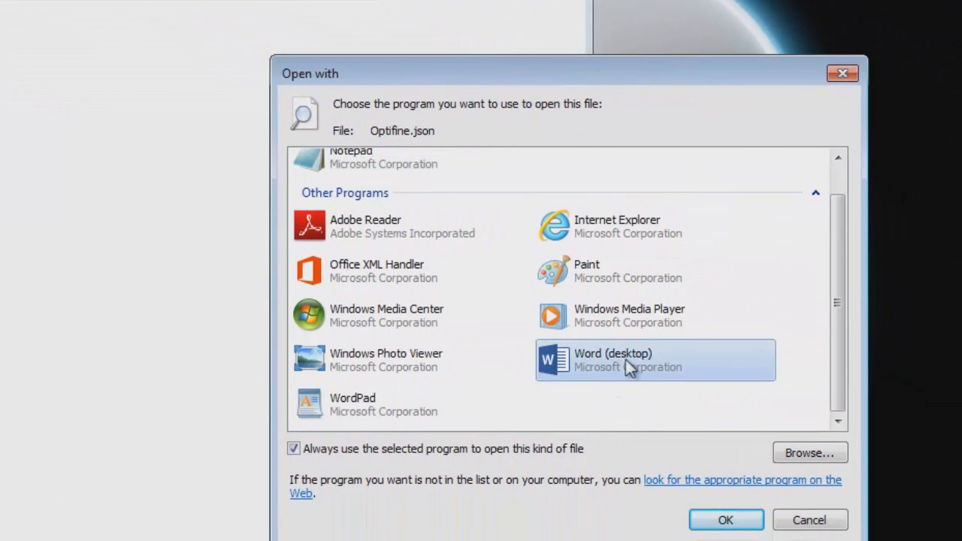
{"action": "left_click", "coordinate": [383, 413]}
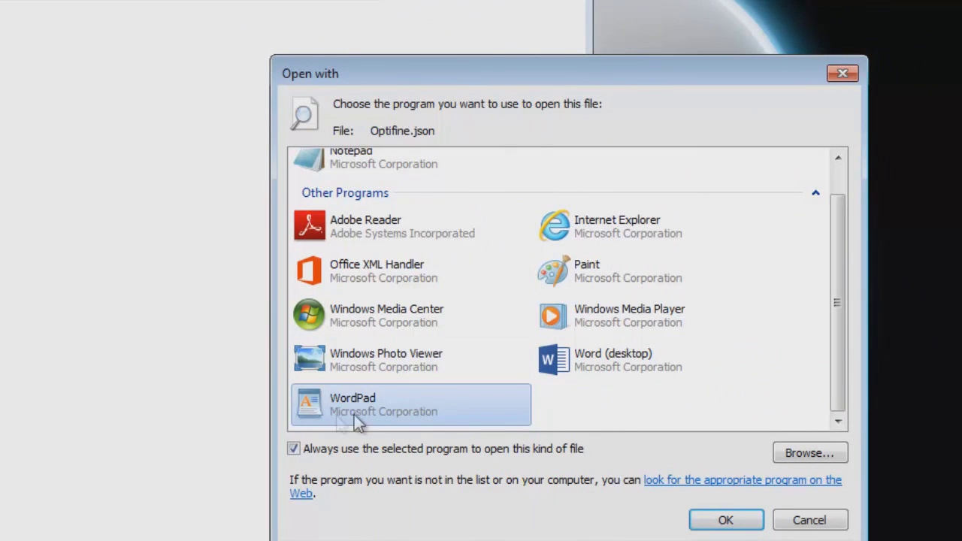
{"action": "left_click", "coordinate": [726, 519]}
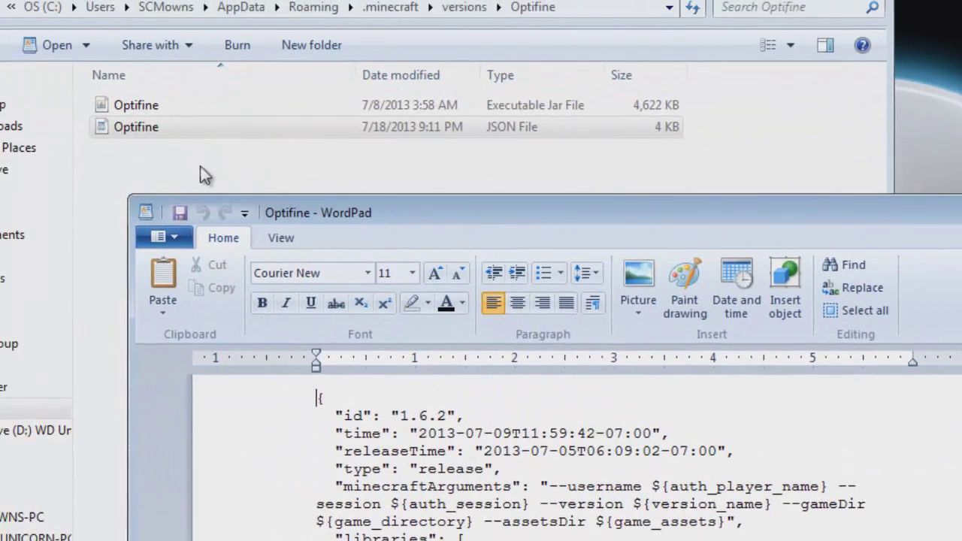
Replace the 1.6.2 value of the "id" entry with Optifine, keeping the quotation marks
{"action": "double_click", "coordinate": [349, 416]}
{"action": "left_click_drag", "start_coordinate": [403, 414], "coordinate": [449, 415]}
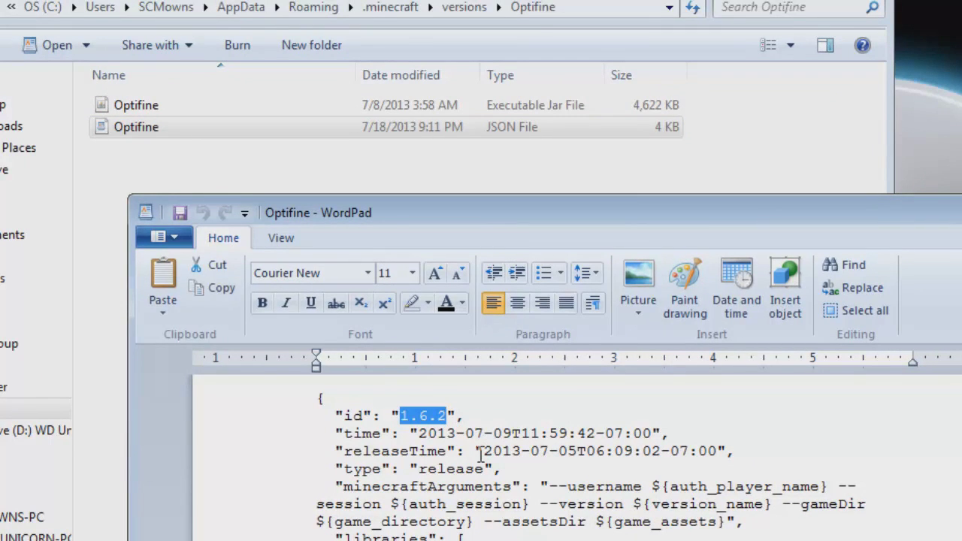
{"action": "key", "text": "BackSpace"}
{"action": "type", "text": "Optifine"}
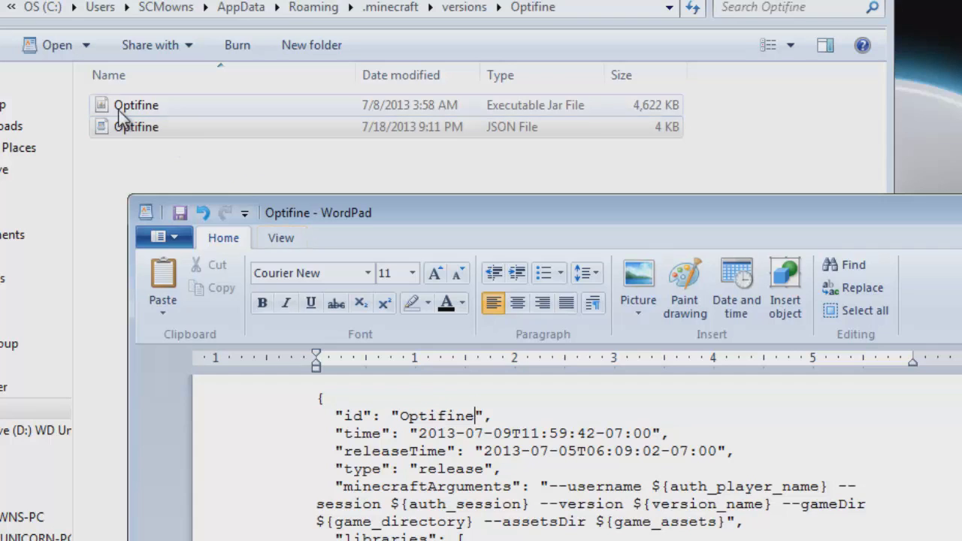
{"action": "left_click_drag", "start_coordinate": [409, 413], "coordinate": [399, 415]}
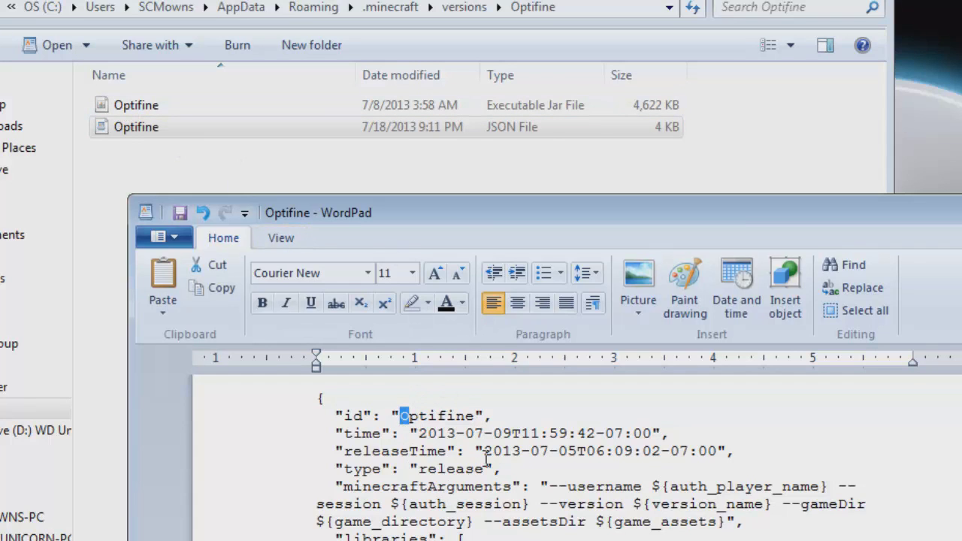
Save the edited Optifine JSON file and close WordPad
{"action": "left_click", "coordinate": [175, 238]}
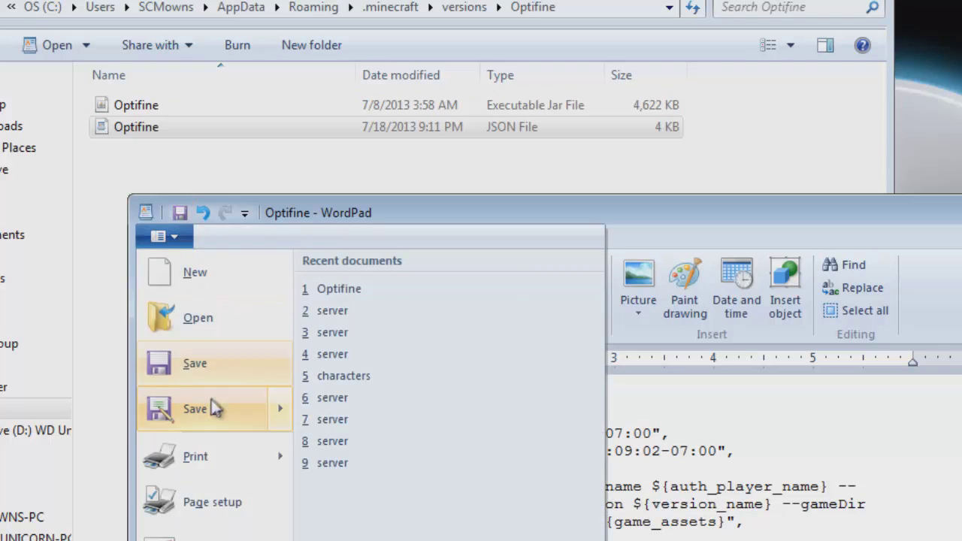
{"action": "left_click", "coordinate": [198, 372]}
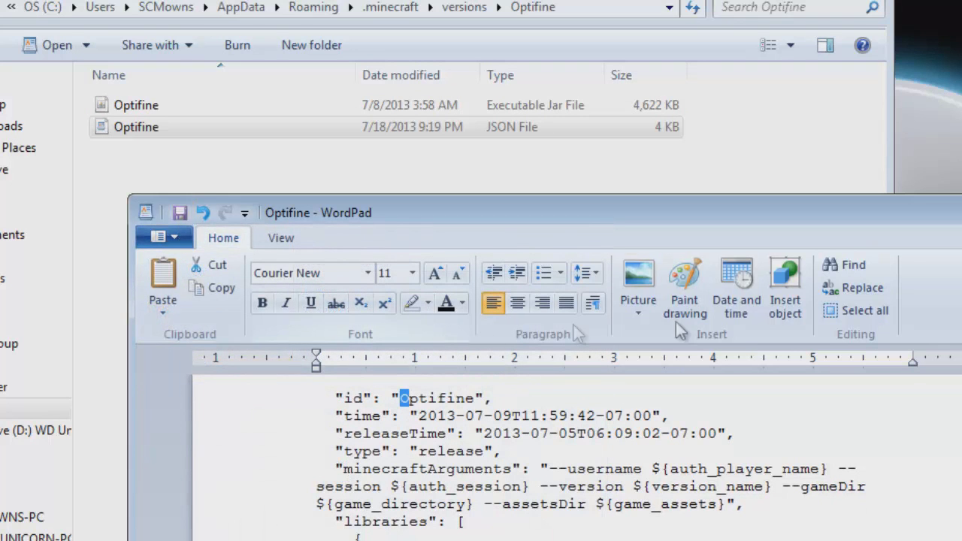
{"action": "key", "text": "alt+F4"}
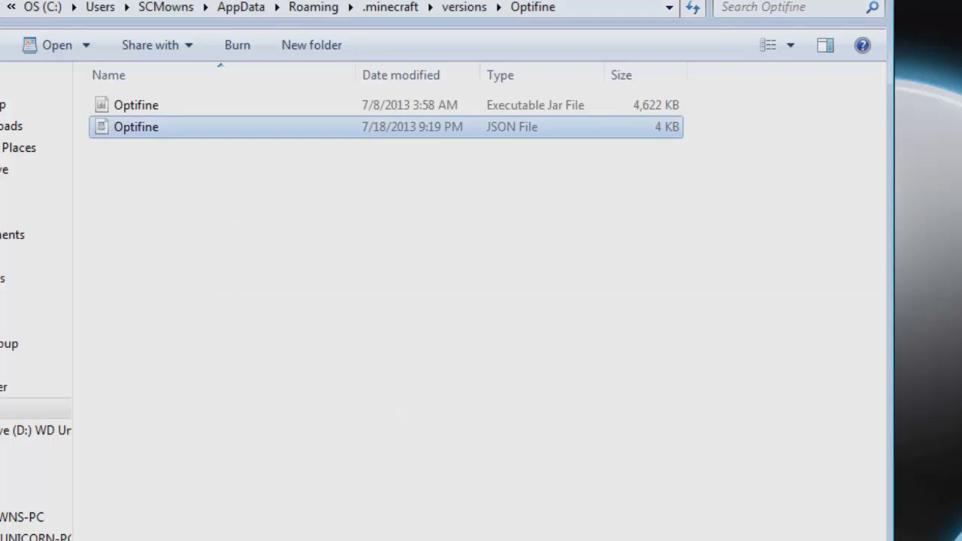
{"action": "left_click", "coordinate": [397, 270]}
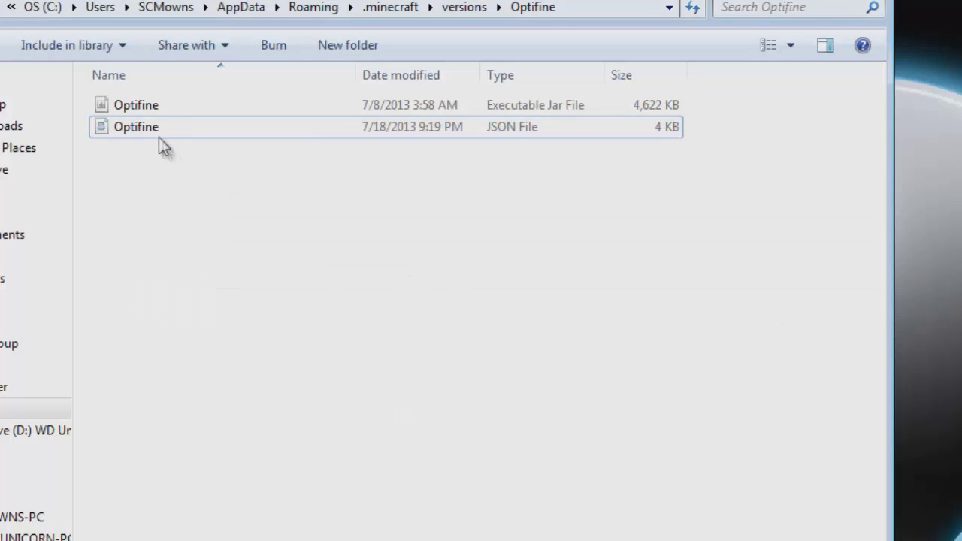
Open the Optifine executable jar file with WinRAR archiver and shift its window slightly aside
{"action": "left_click", "coordinate": [150, 106]}
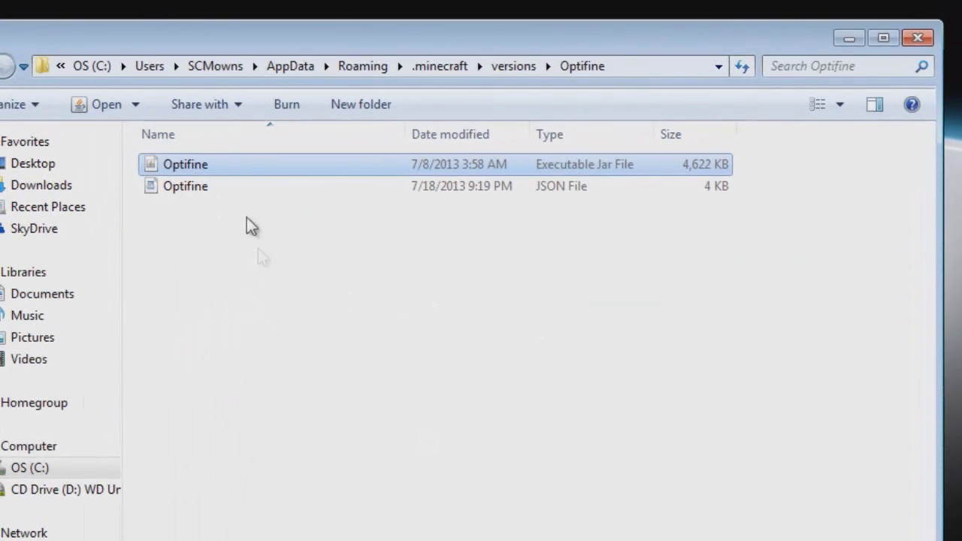
{"action": "right_click", "coordinate": [173, 165]}
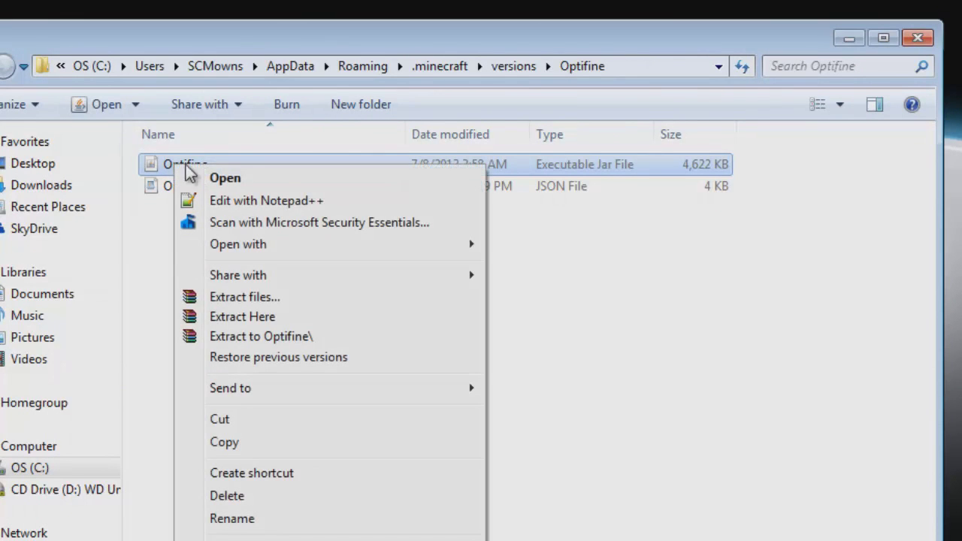
{"action": "mouse_move", "coordinate": [253, 242]}
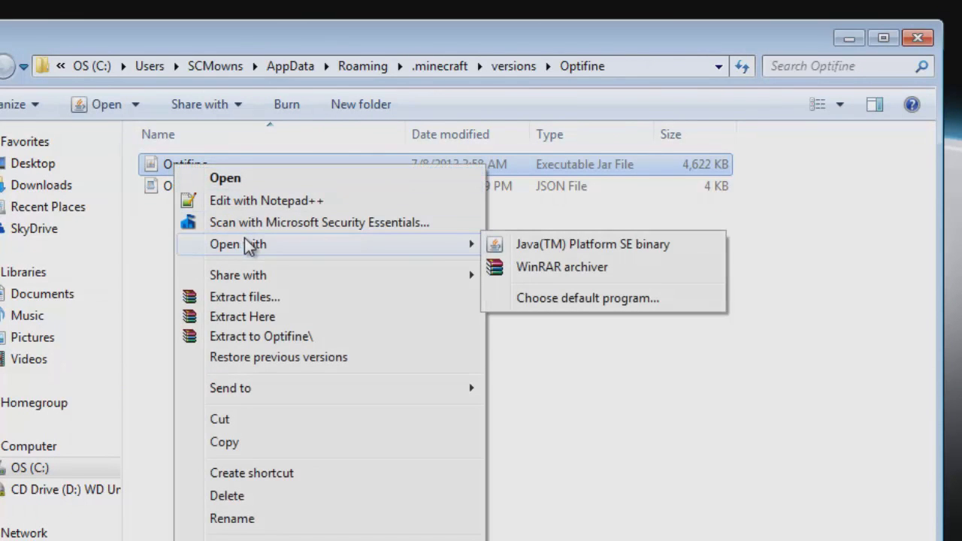
{"action": "left_click", "coordinate": [611, 272]}
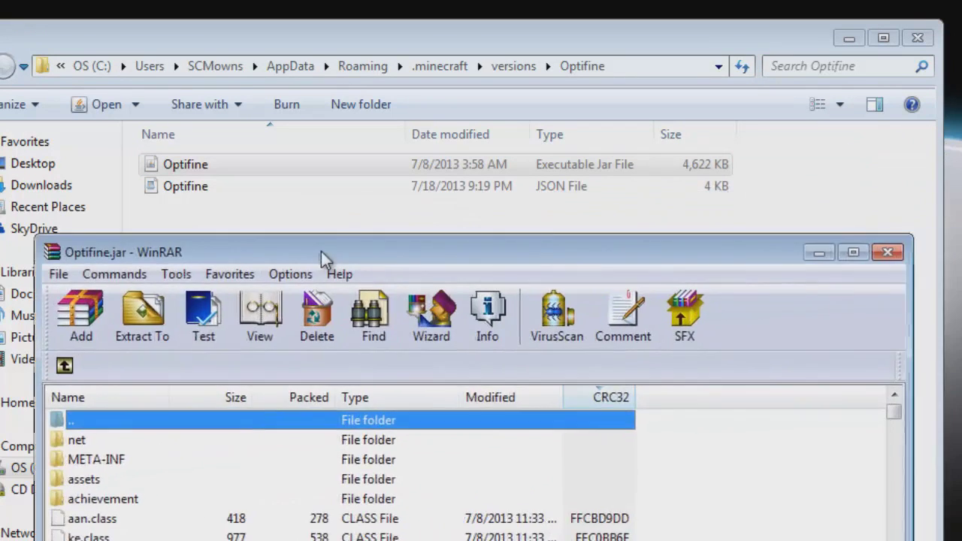
{"action": "left_click_drag", "start_coordinate": [322, 251], "coordinate": [386, 251]}
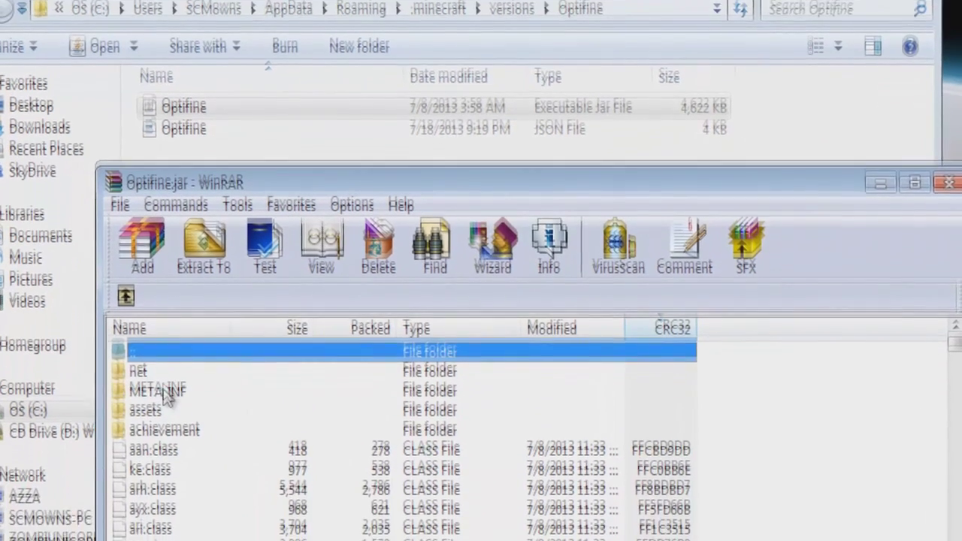
Delete the META-INF folder from the Optifine.jar archive and confirm the deletion
{"action": "left_click", "coordinate": [221, 448]}
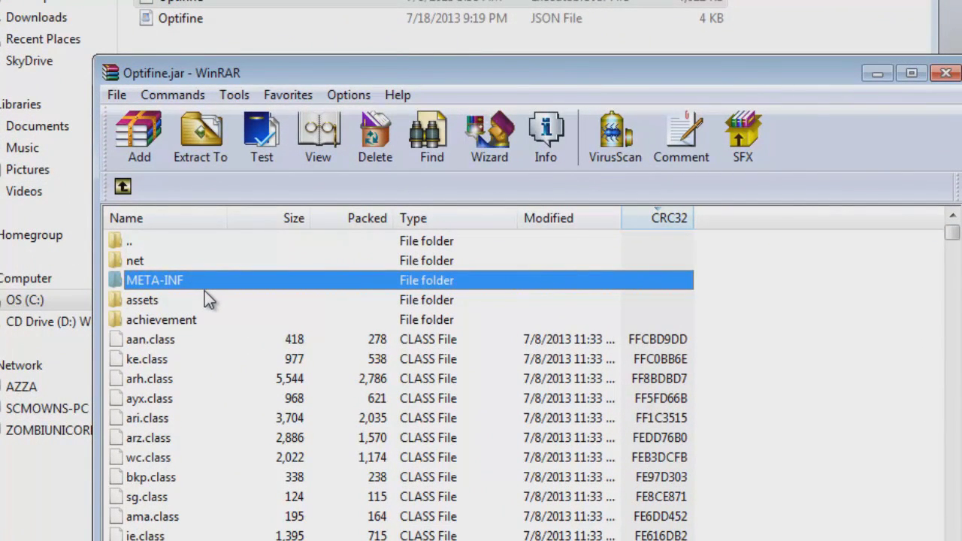
{"action": "right_click", "coordinate": [152, 280]}
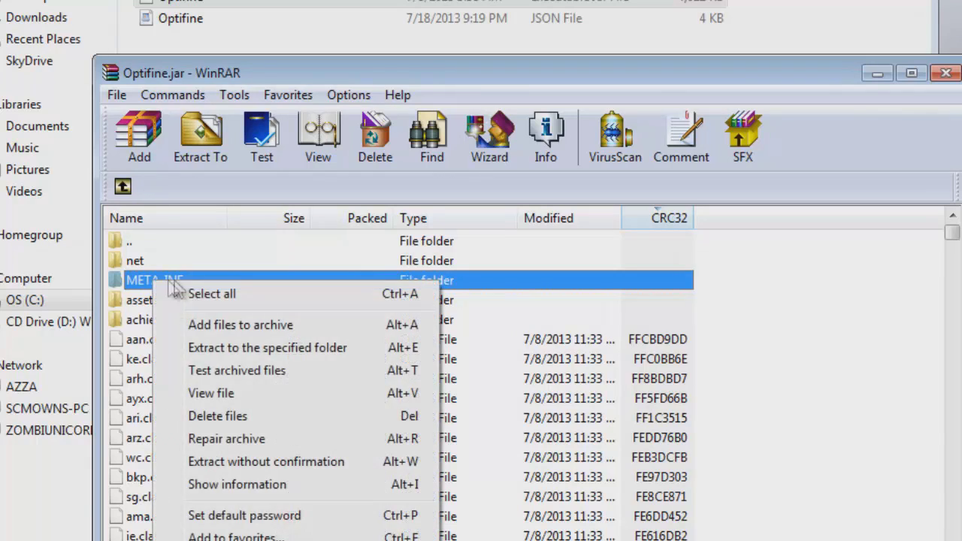
{"action": "left_click", "coordinate": [233, 417]}
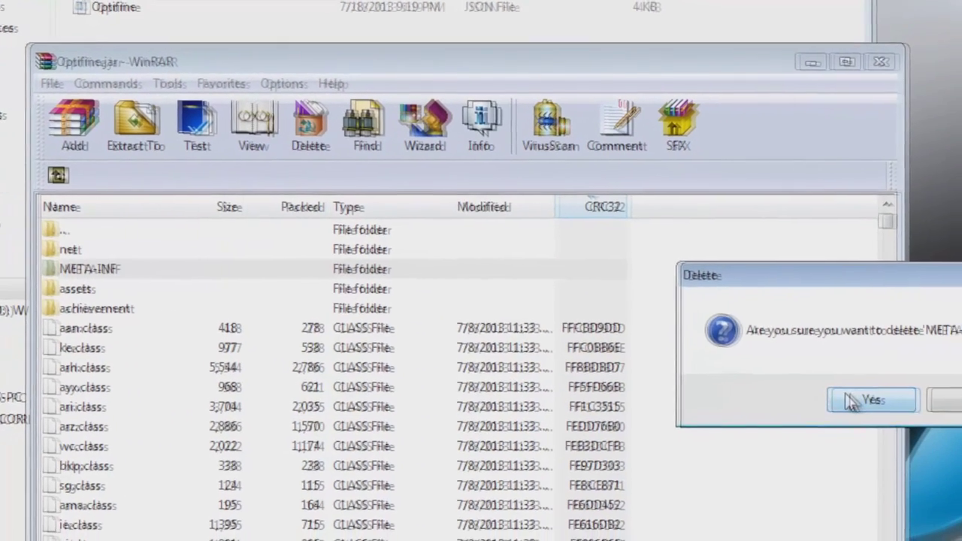
{"action": "left_click", "coordinate": [938, 412]}
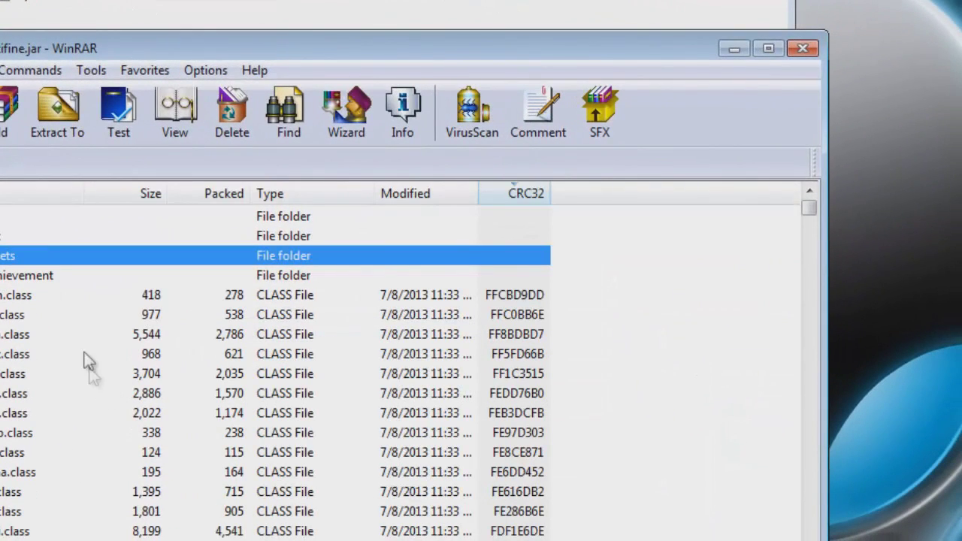
Open the OptiFine_1.6.2_HD_U_B3 archive from the desktop and pick among its class files
{"action": "left_click", "coordinate": [820, 220]}
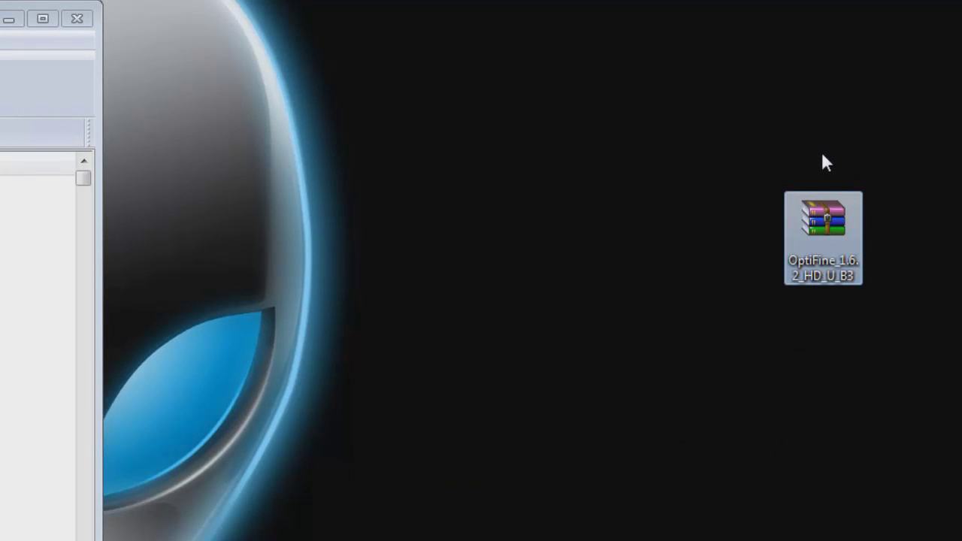
{"action": "double_click", "coordinate": [829, 206]}
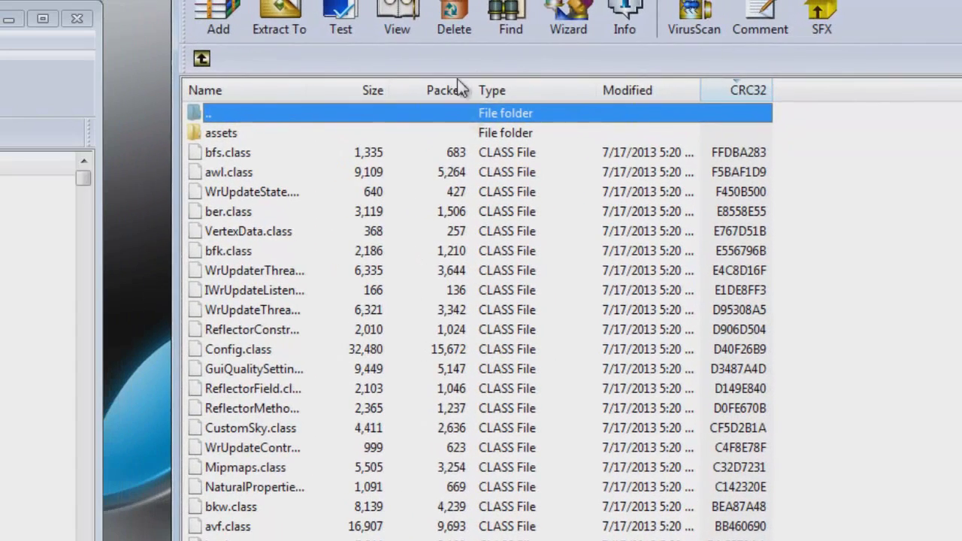
{"action": "left_click", "coordinate": [237, 211]}
{"action": "left_click", "coordinate": [254, 270]}
{"action": "left_click", "coordinate": [258, 367]}
{"action": "left_click", "coordinate": [255, 270]}
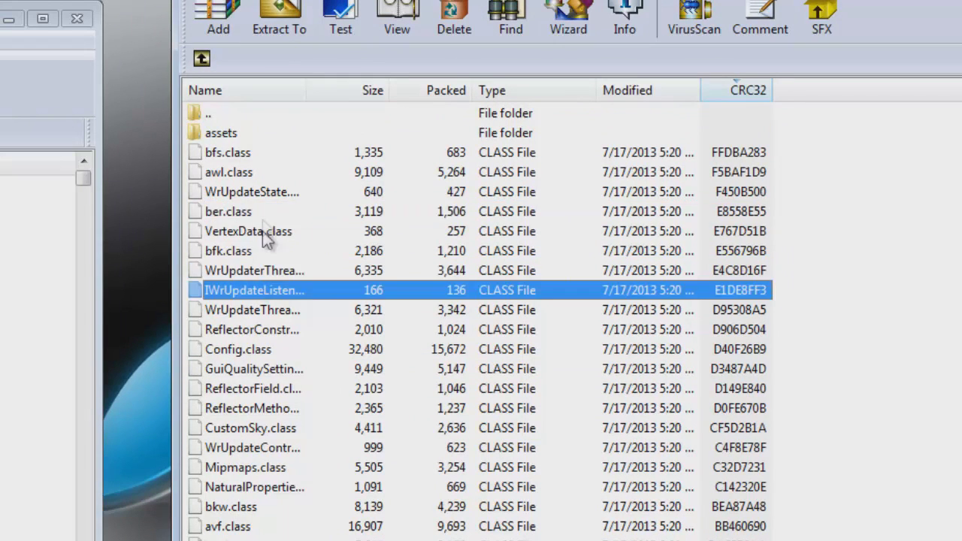
{"action": "left_click", "coordinate": [255, 231]}
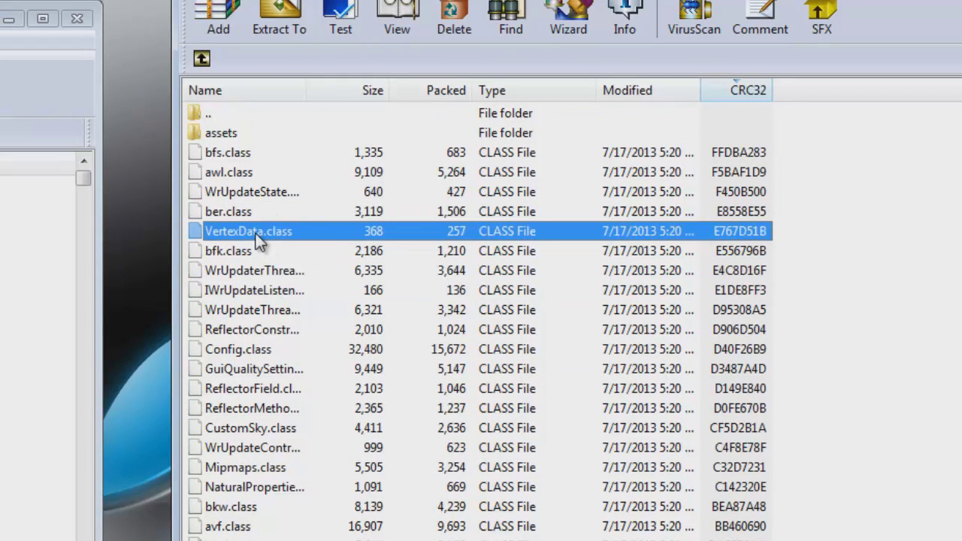
Add all files of the OptiFine_1.6.2_HD_U_B3 archive to Optifine.jar using the Add and replace files update mode
{"action": "key", "text": "ctrl+a"}
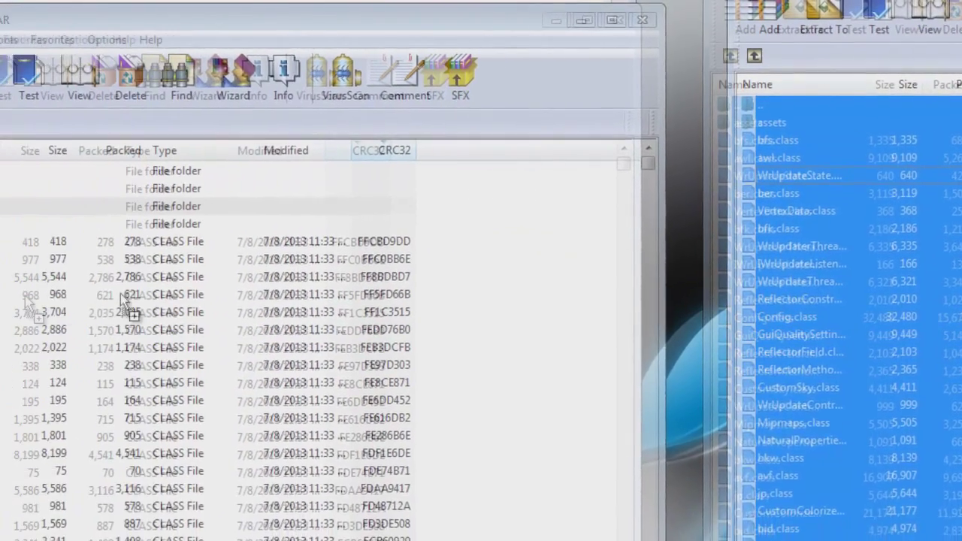
{"action": "left_click_drag", "start_coordinate": [252, 192], "coordinate": [190, 351]}
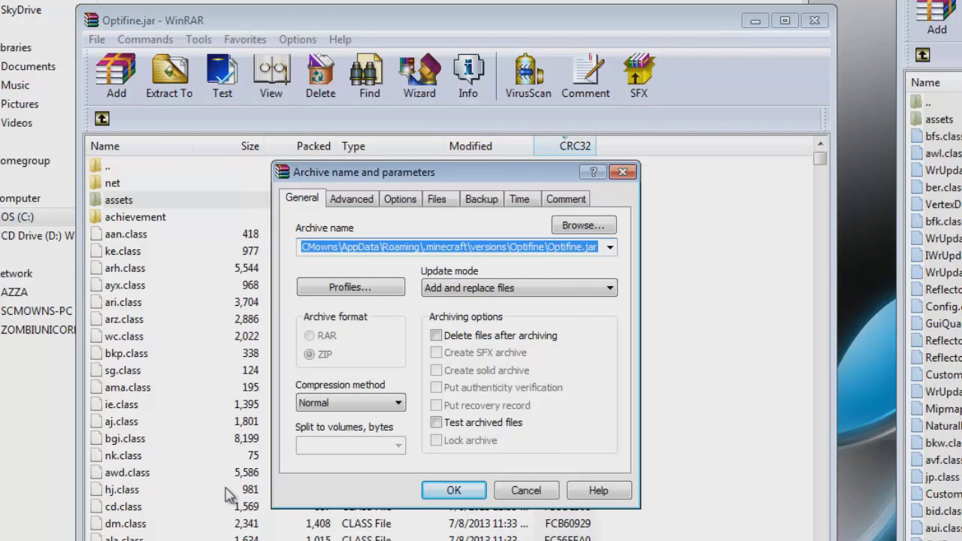
{"action": "left_click", "coordinate": [439, 495]}
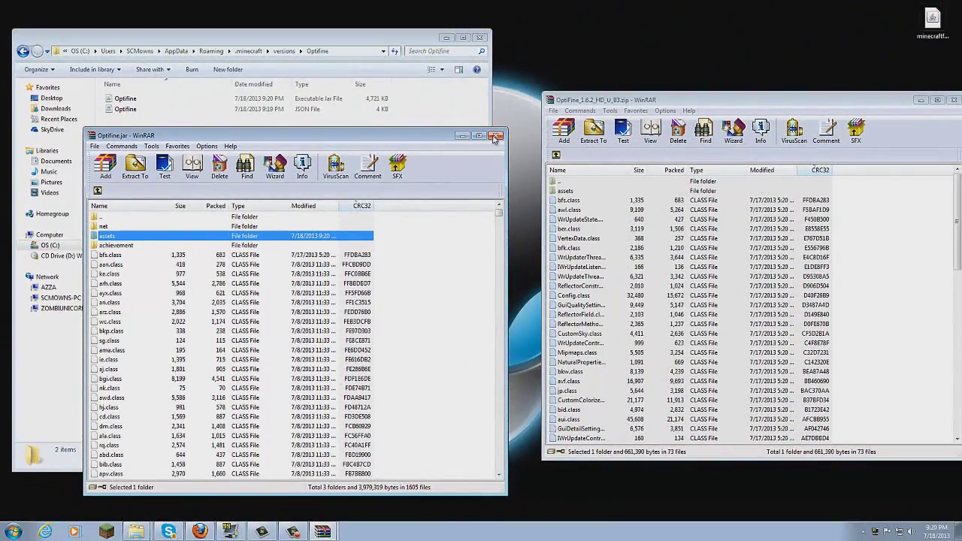
Close both archive windows and the Optifine version folder
{"action": "left_click", "coordinate": [496, 136]}
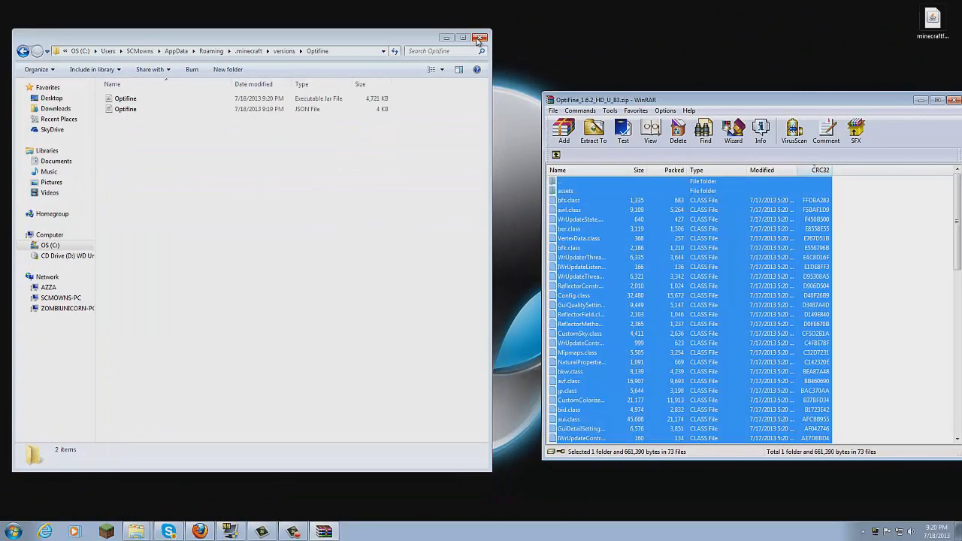
{"action": "left_click", "coordinate": [478, 38]}
{"action": "left_click", "coordinate": [953, 100]}
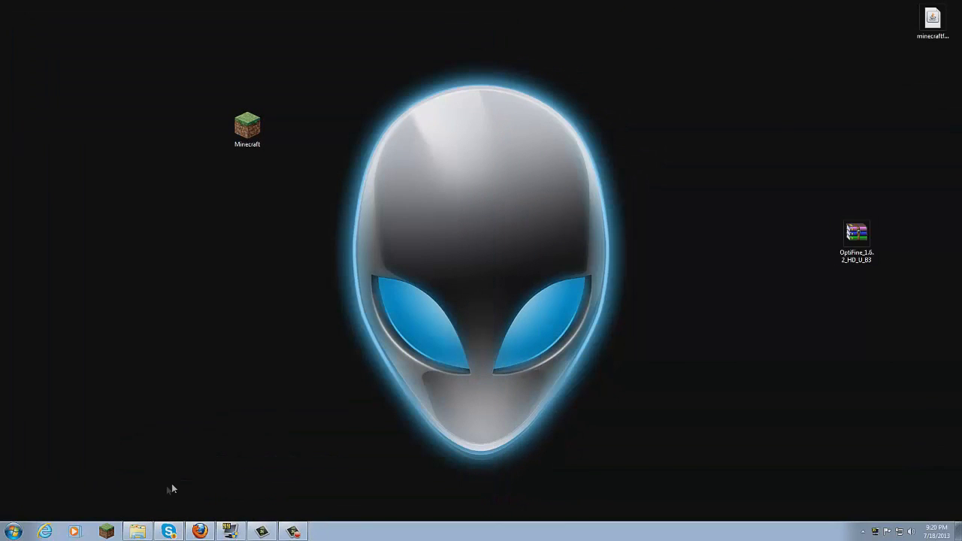
Open the Minecraft launcher from the desktop and start a new profile named Optifine_Mod
{"action": "double_click", "coordinate": [247, 128]}
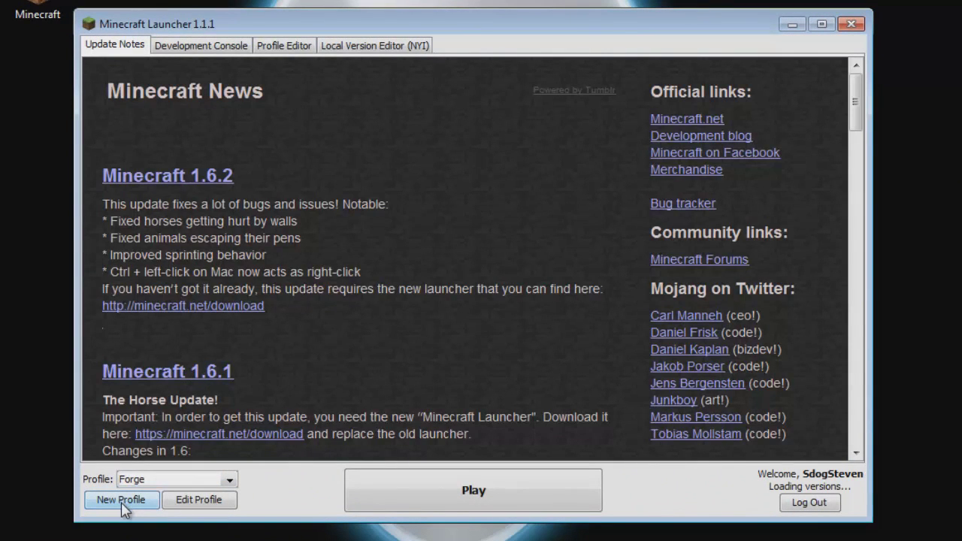
{"action": "left_click", "coordinate": [120, 509]}
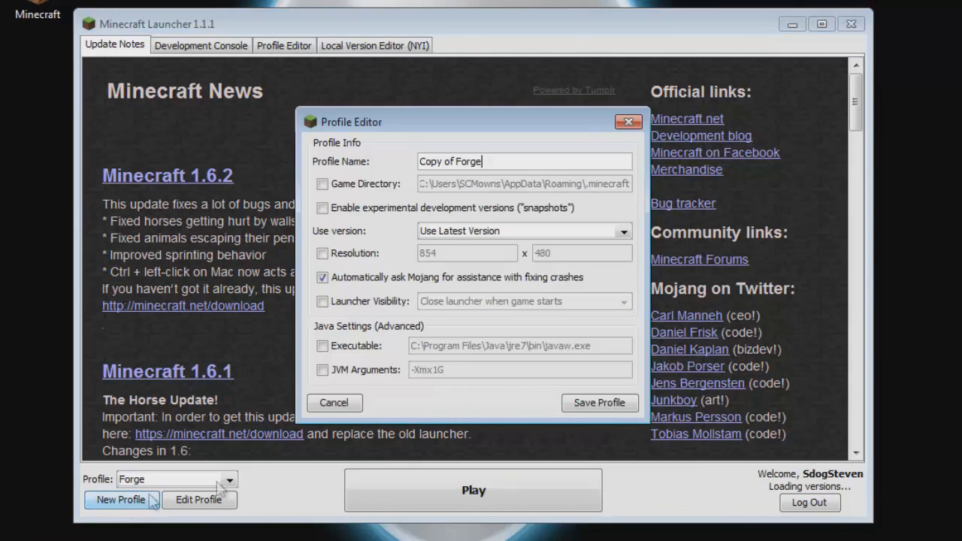
{"action": "left_click_drag", "start_coordinate": [489, 164], "coordinate": [355, 162]}
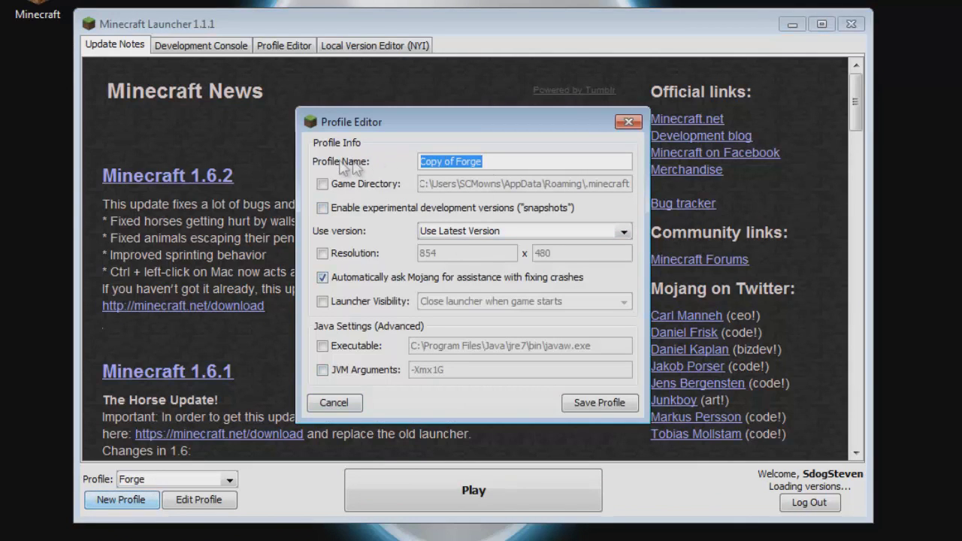
{"action": "left_click", "coordinate": [494, 160]}
{"action": "left_click_drag", "start_coordinate": [456, 160], "coordinate": [376, 160]}
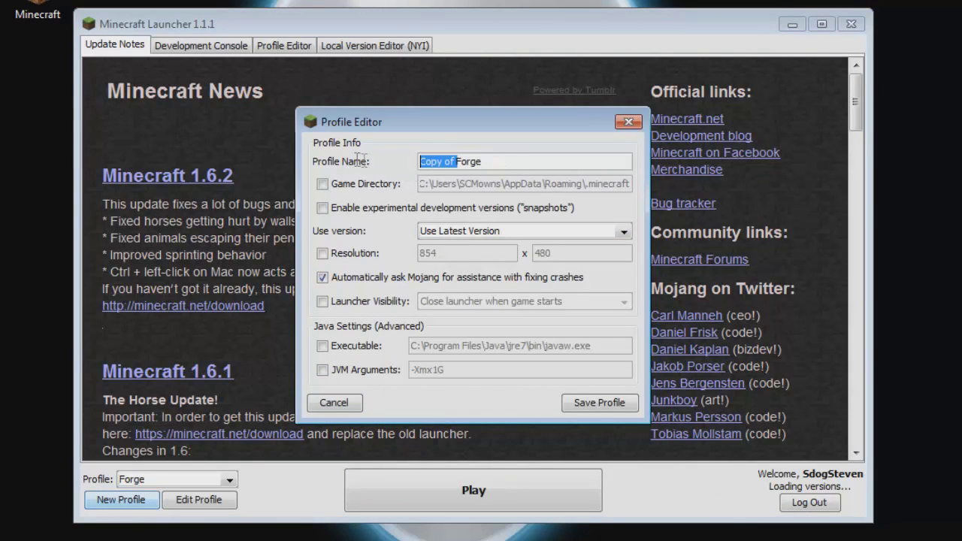
{"action": "left_click_drag", "start_coordinate": [495, 161], "coordinate": [358, 169]}
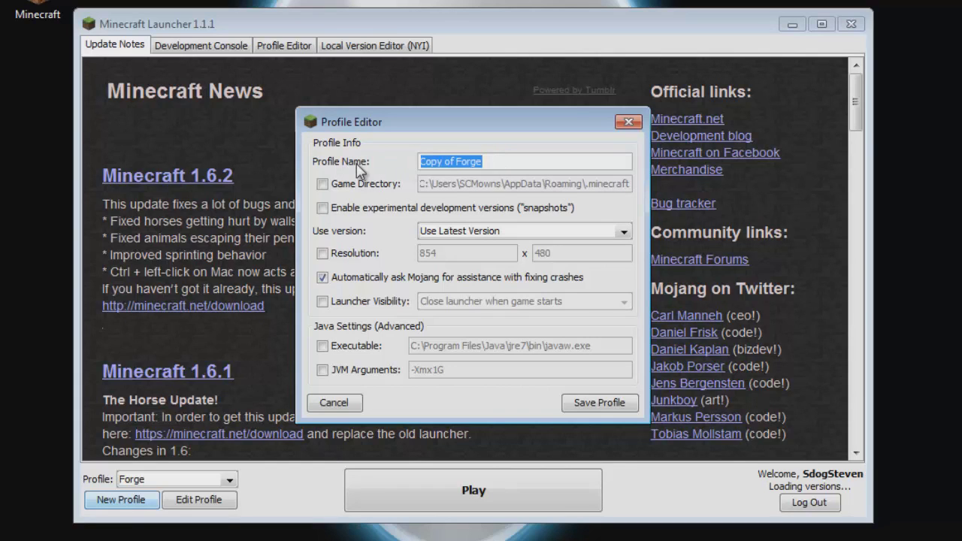
{"action": "type", "text": "Optifine_Mod"}
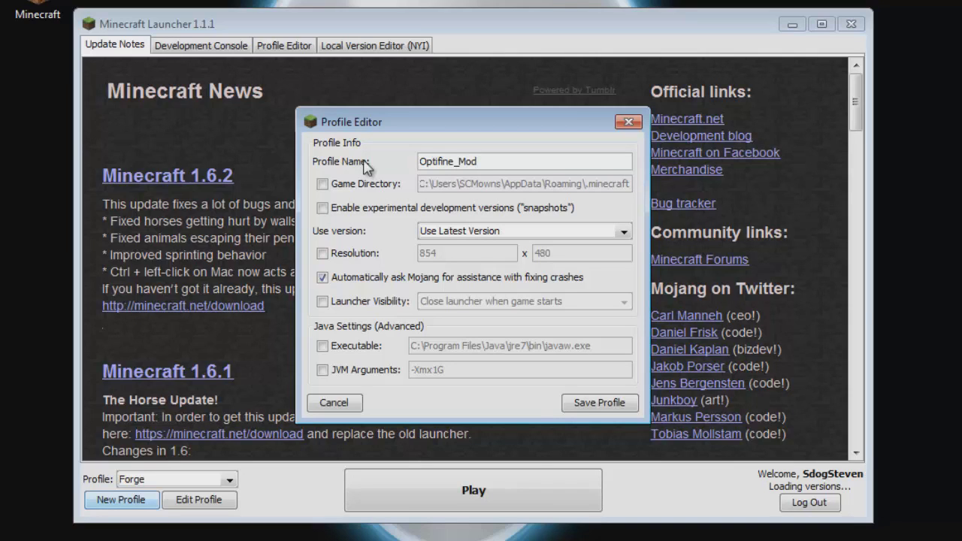
Set the profile to use version release Optifine and save it
{"action": "left_click", "coordinate": [466, 236]}
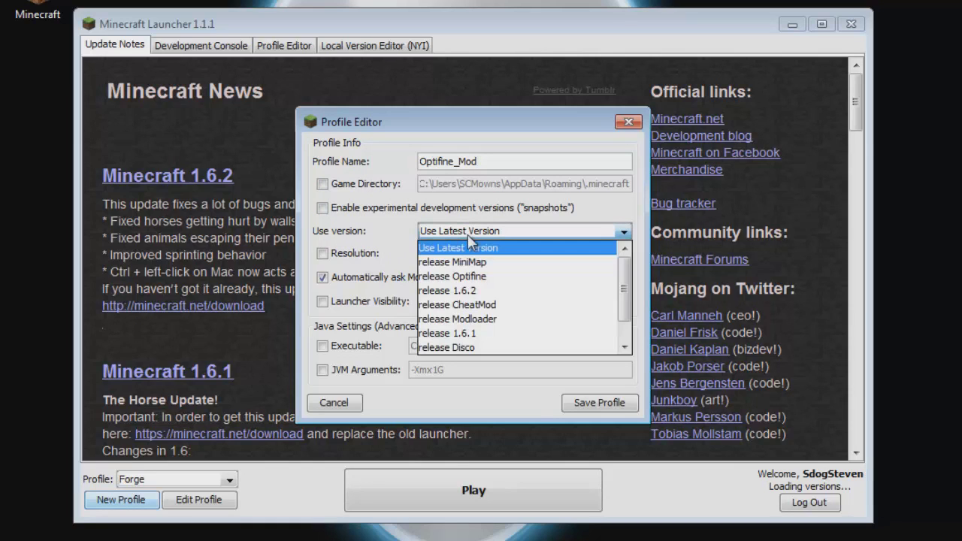
{"action": "left_click", "coordinate": [469, 278]}
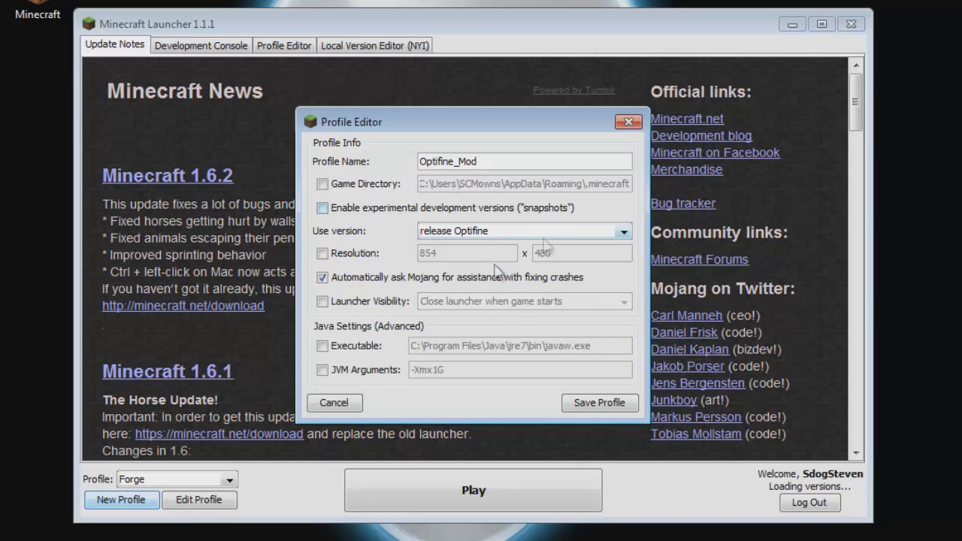
{"action": "left_click", "coordinate": [590, 407]}
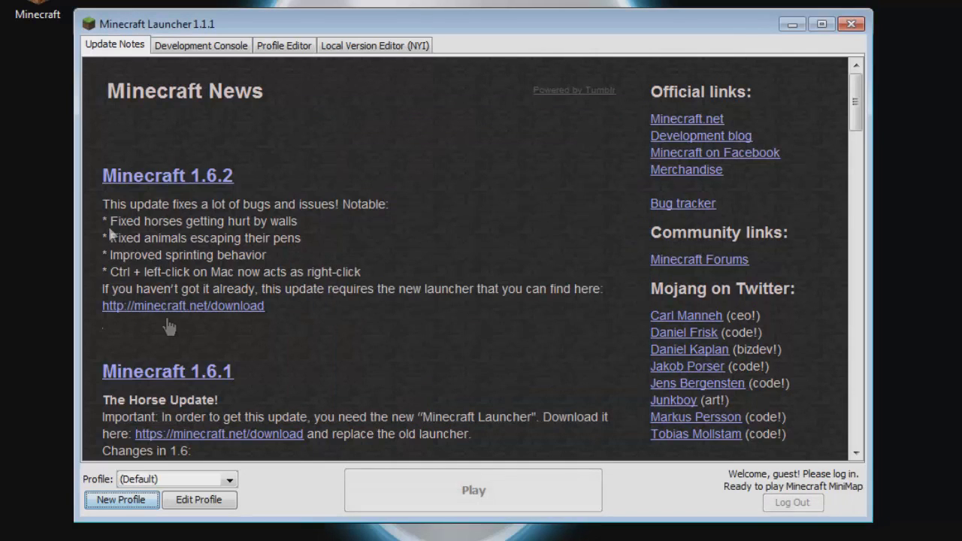
Choose the Optifine_Mod profile in the launcher and start the game with it
{"action": "left_click", "coordinate": [148, 485]}
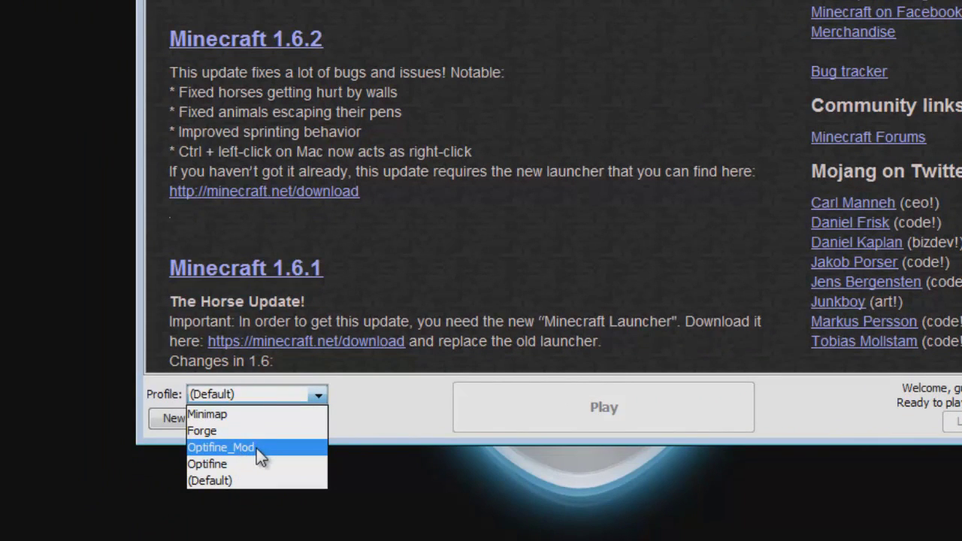
{"action": "left_click", "coordinate": [256, 448]}
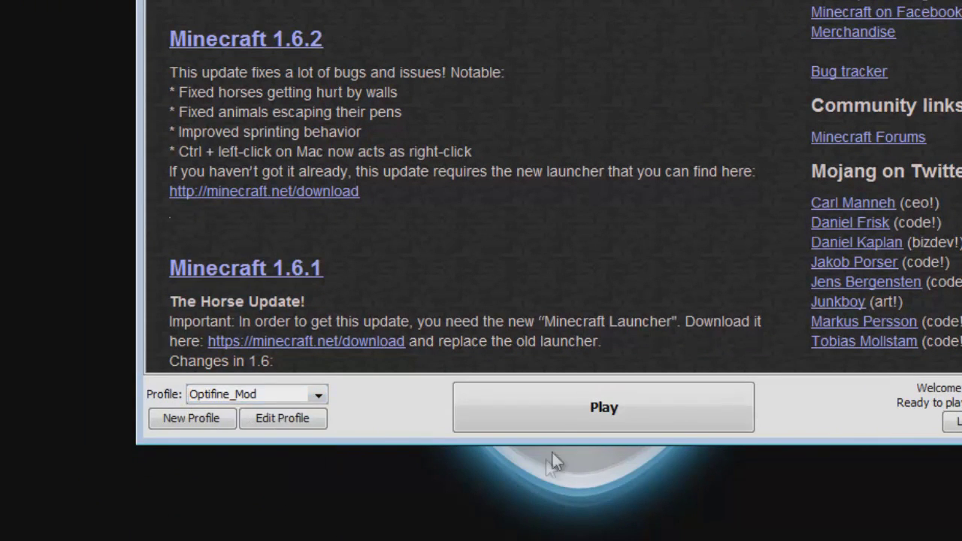
{"action": "left_click", "coordinate": [575, 413]}
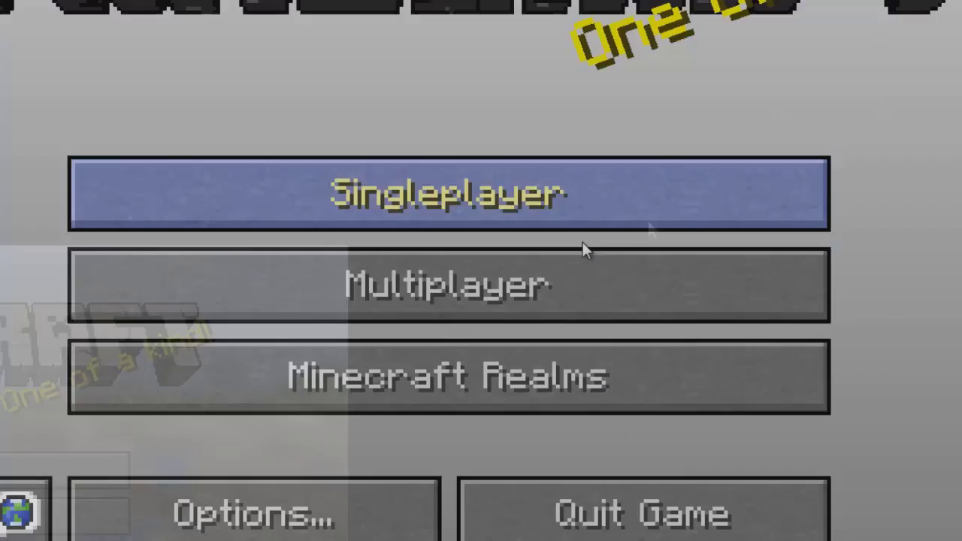
Load an existing singleplayer world and display the debug information to check the OptiFine version
{"action": "left_click", "coordinate": [418, 255]}
{"action": "double_click", "coordinate": [300, 353]}
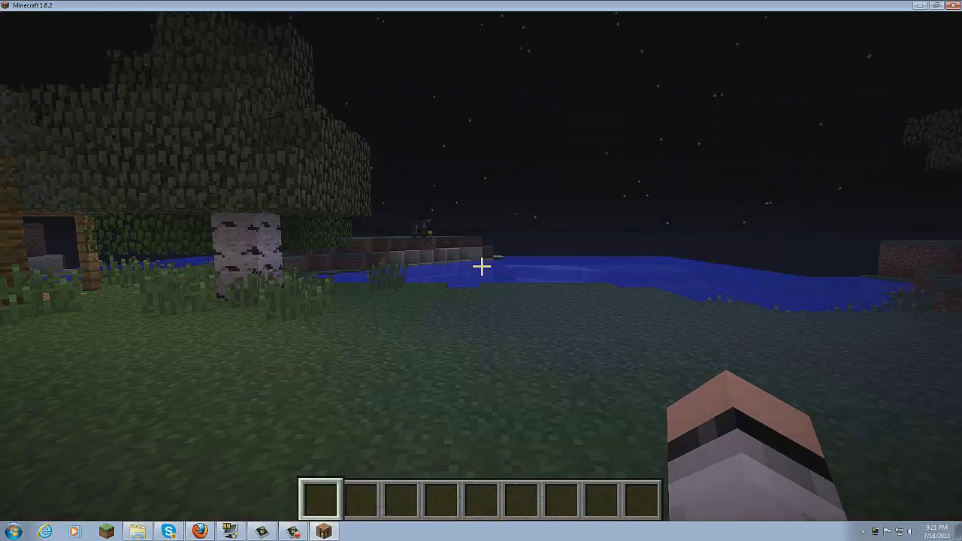
{"action": "key", "text": "F3"}
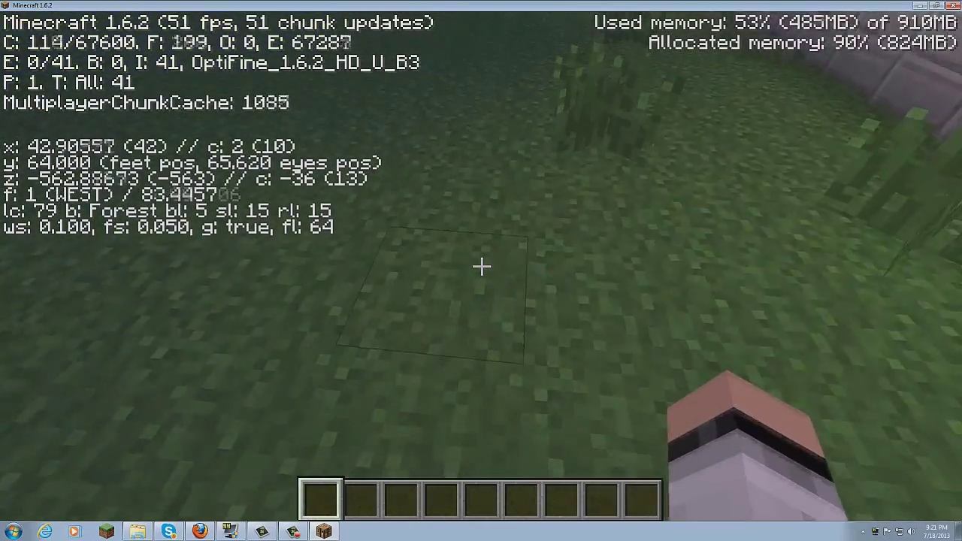
Walk around the world and through the village to examine how smoothly the game runs, hiding the debug information on the way
{"action": "key", "text": "w"}
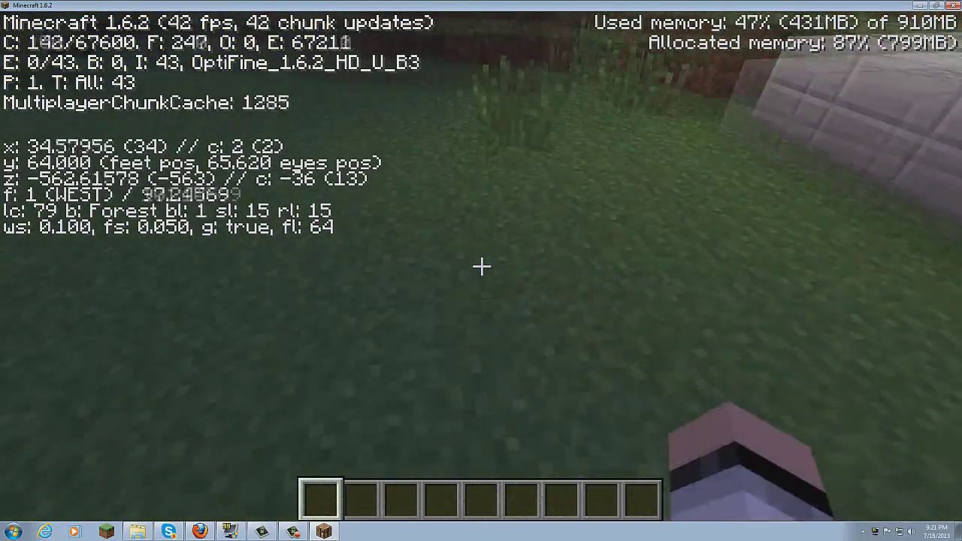
{"action": "key", "text": "space"}
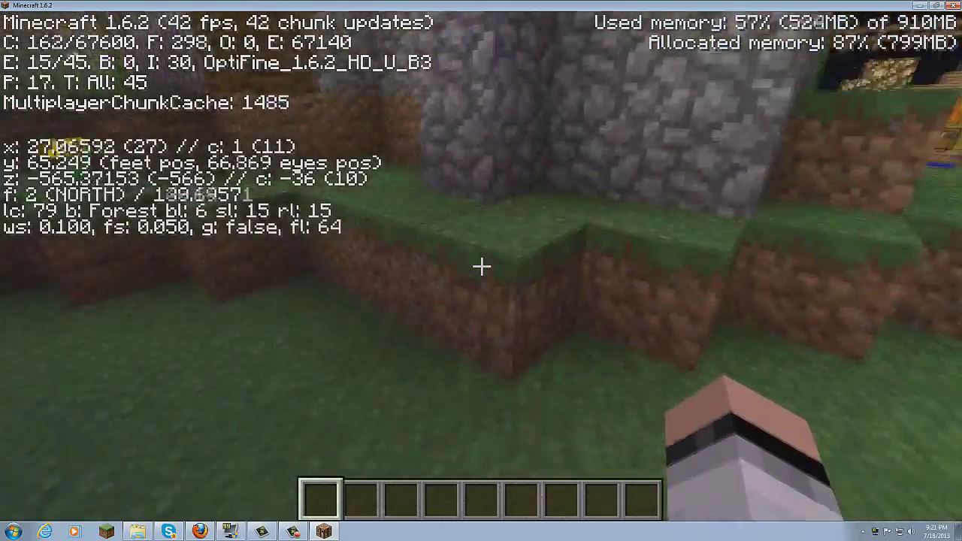
{"action": "key", "text": "space"}
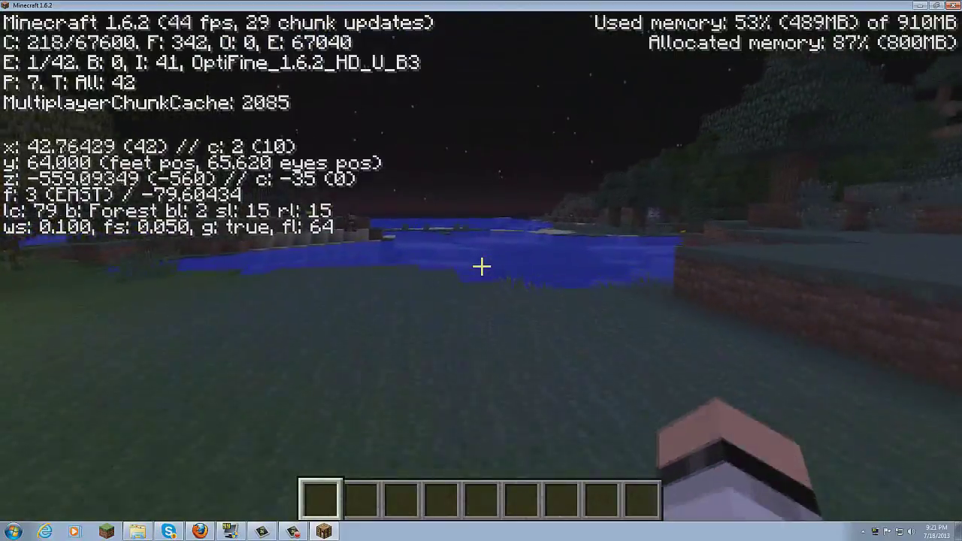
{"action": "key", "text": "w"}
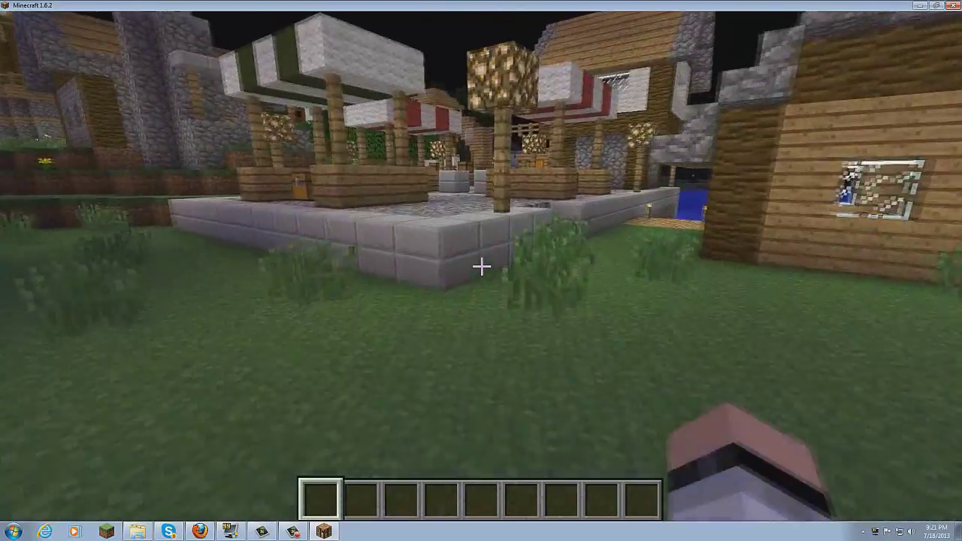
{"action": "key", "text": "w"}
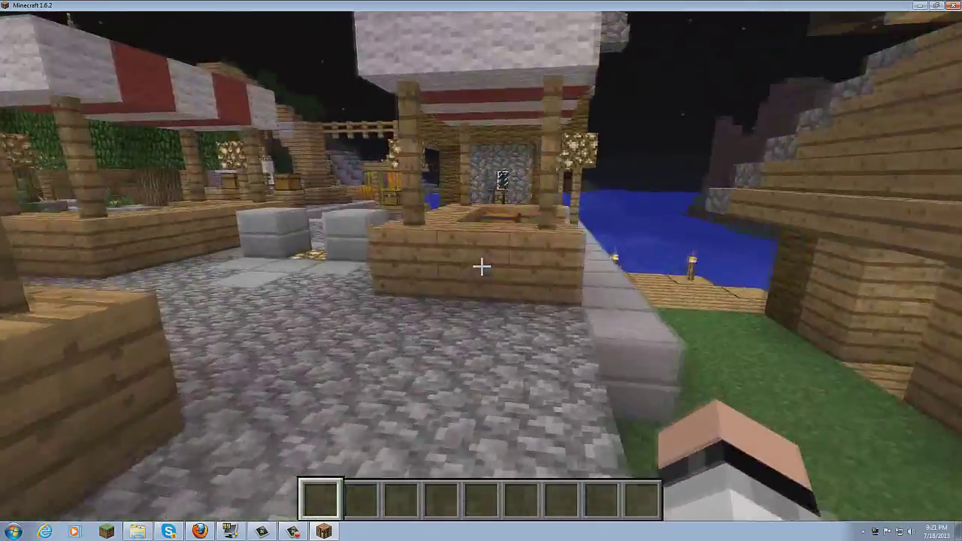
{"action": "key", "text": "w"}
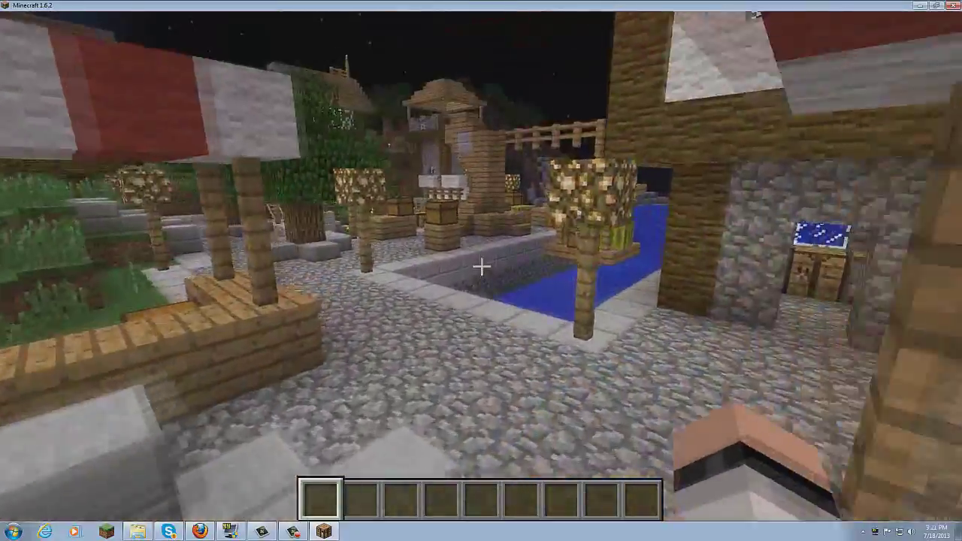
{"action": "key", "text": "w"}
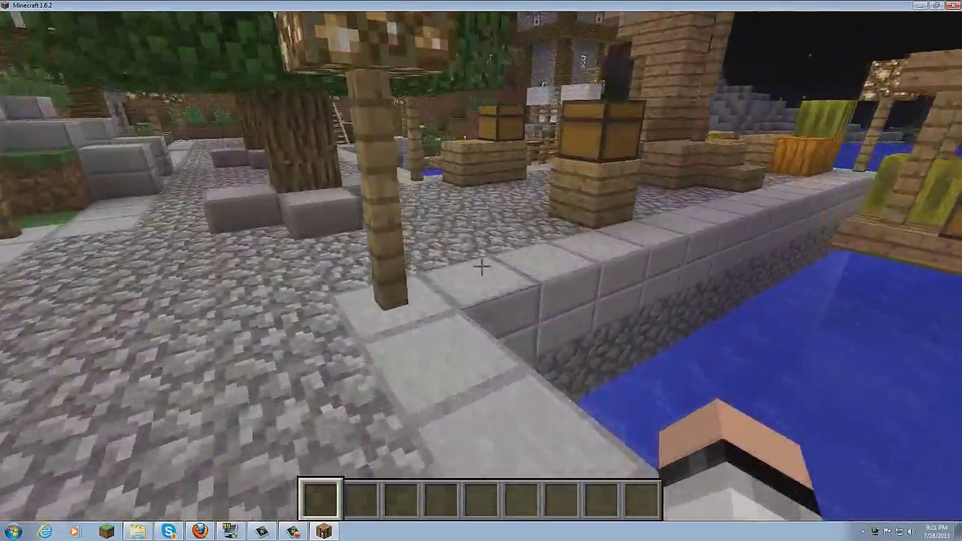
{"action": "key", "text": "w"}
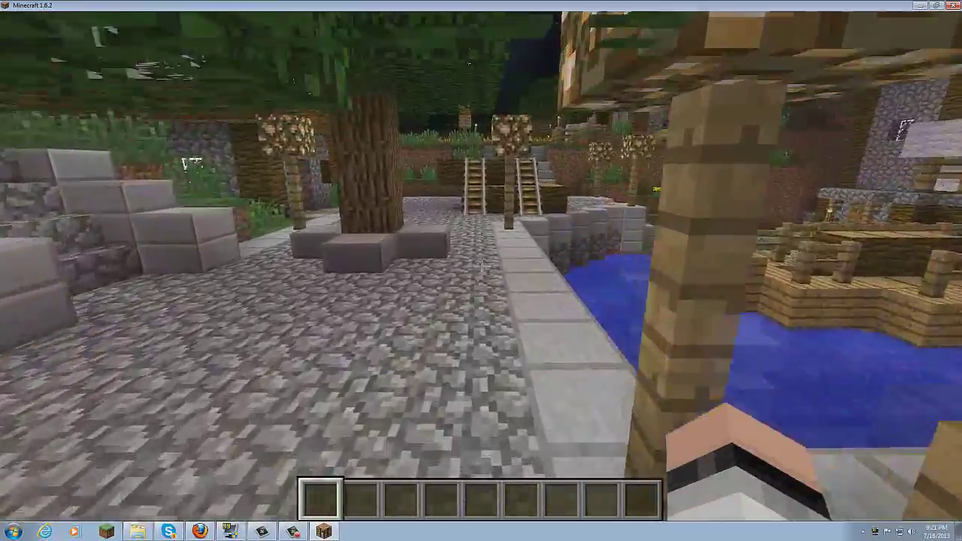
{"action": "key", "text": "w"}
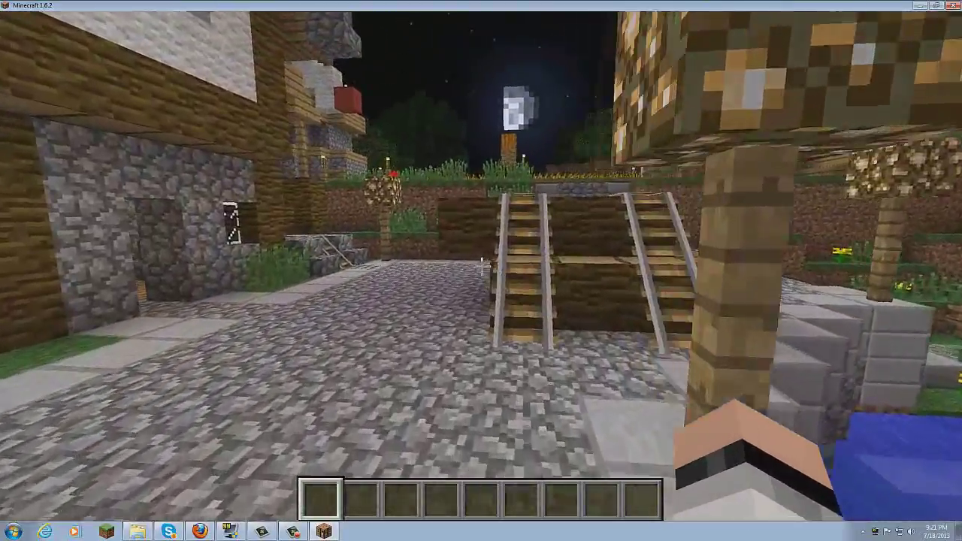